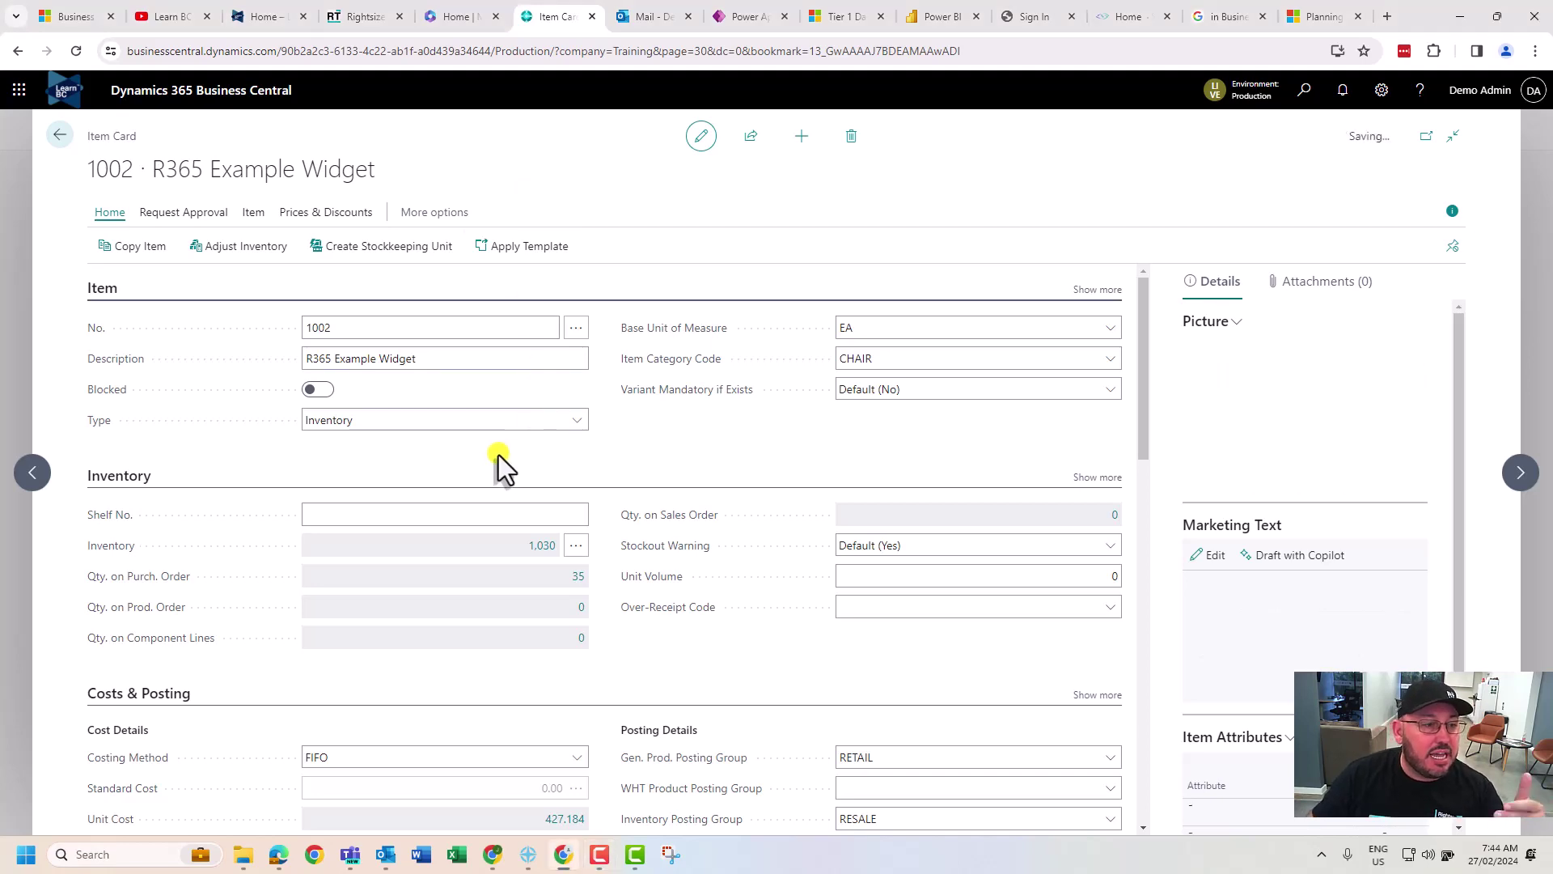
scroll(499, 455, down, 4)
scroll(497, 457, down, 4)
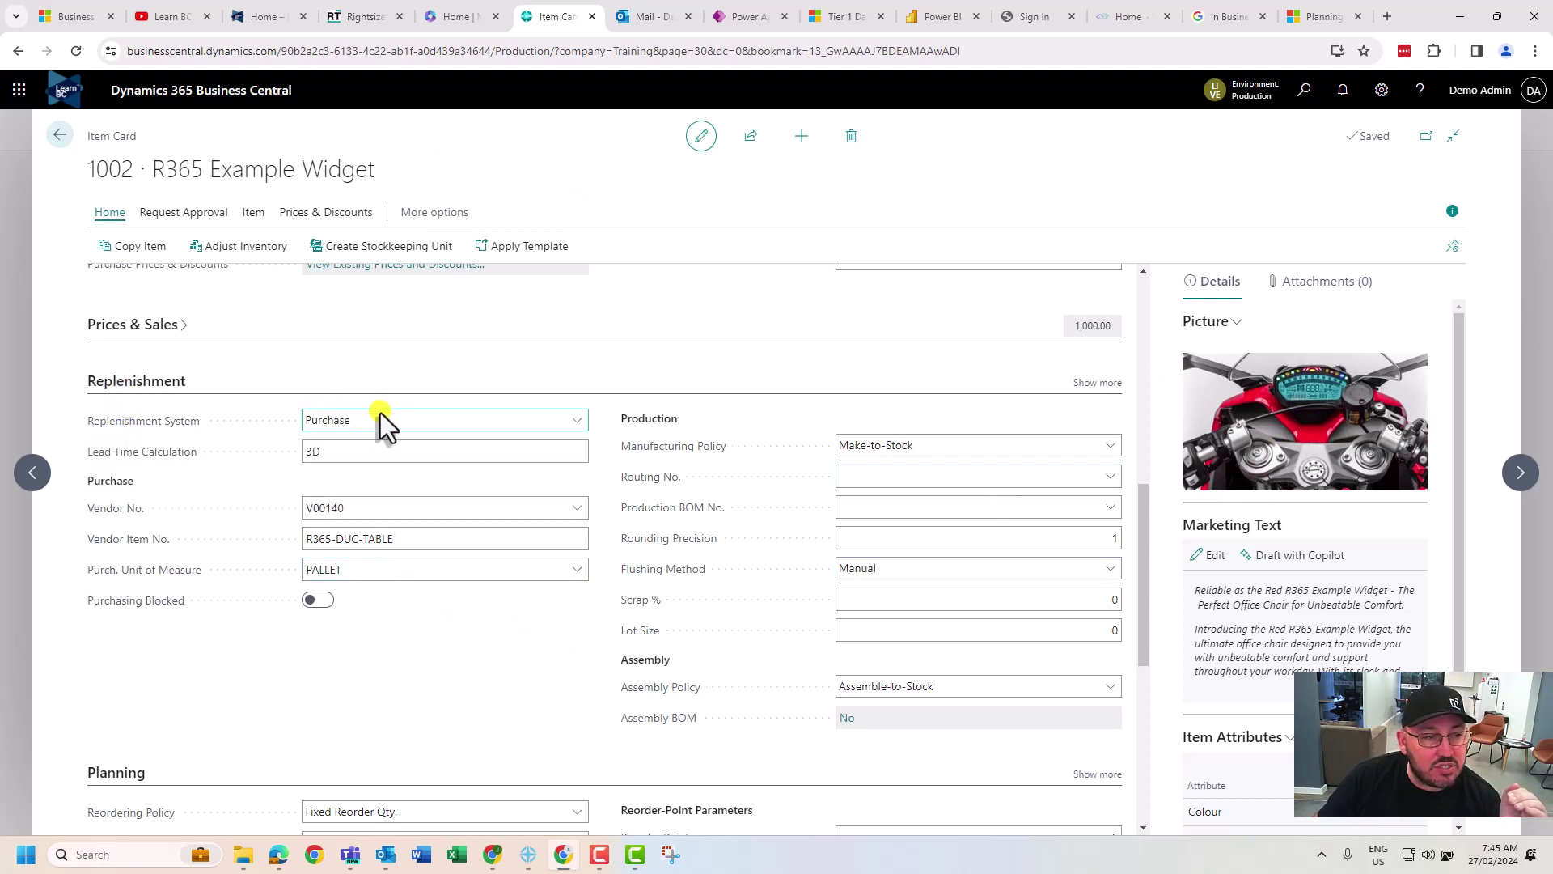
scroll(402, 419, down, 1)
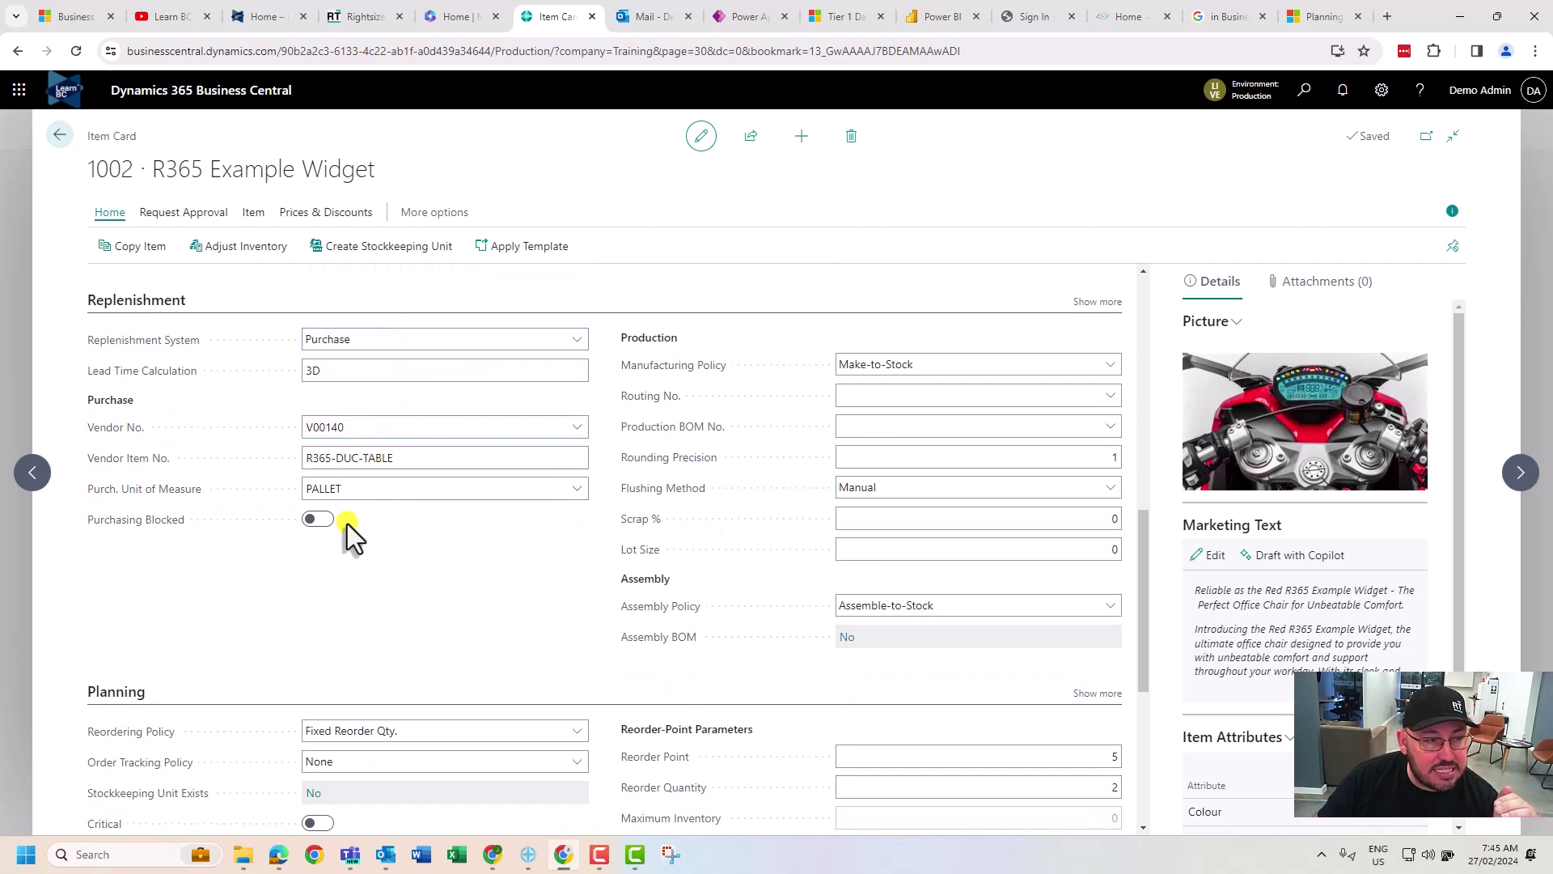
click(405, 348)
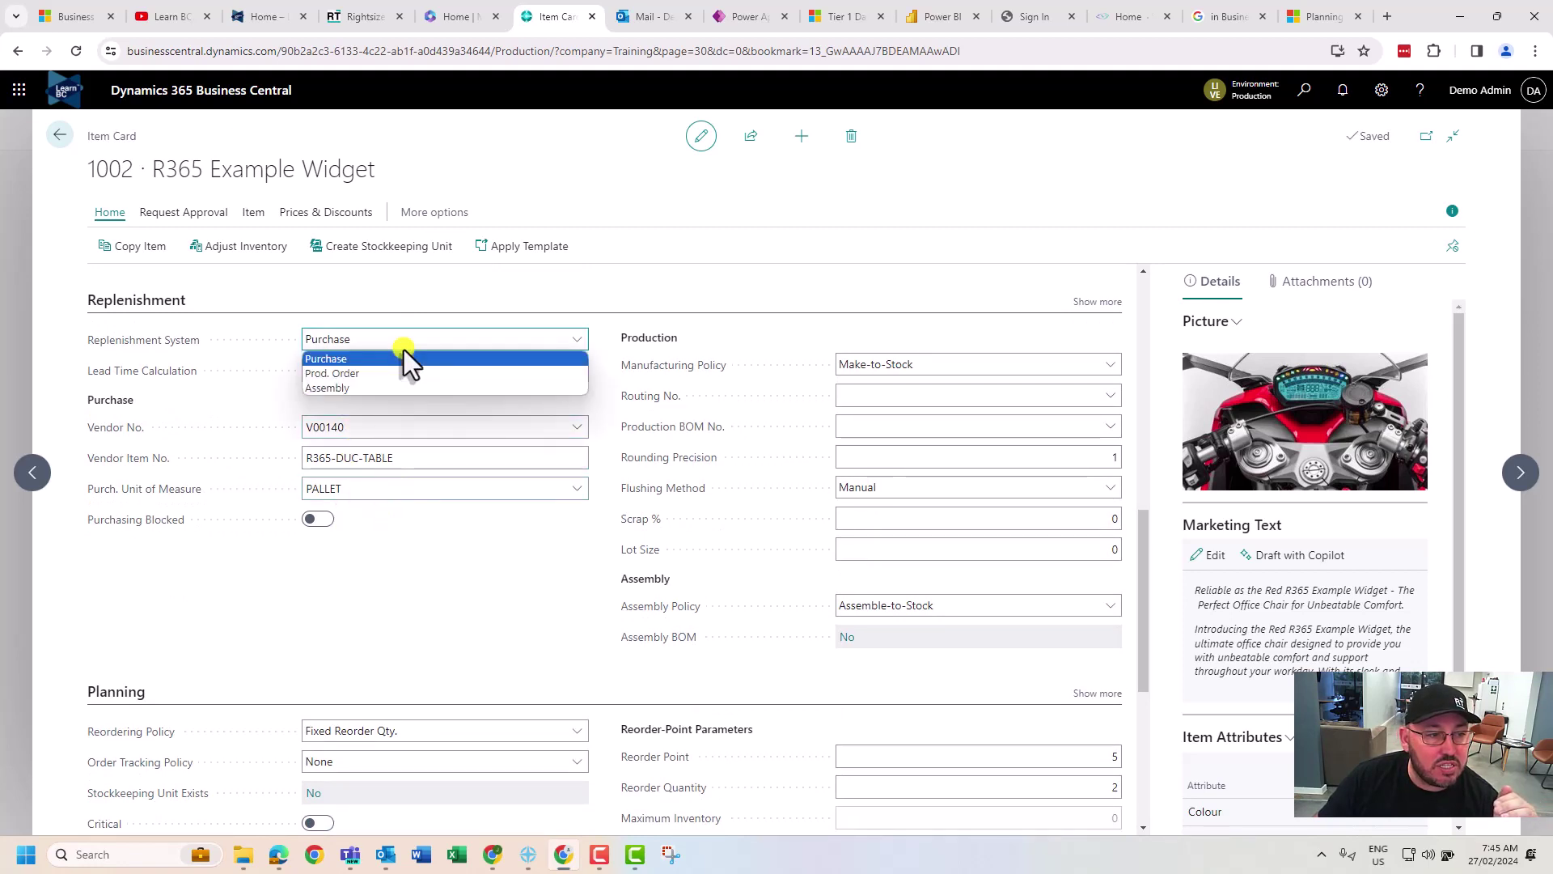
click(739, 341)
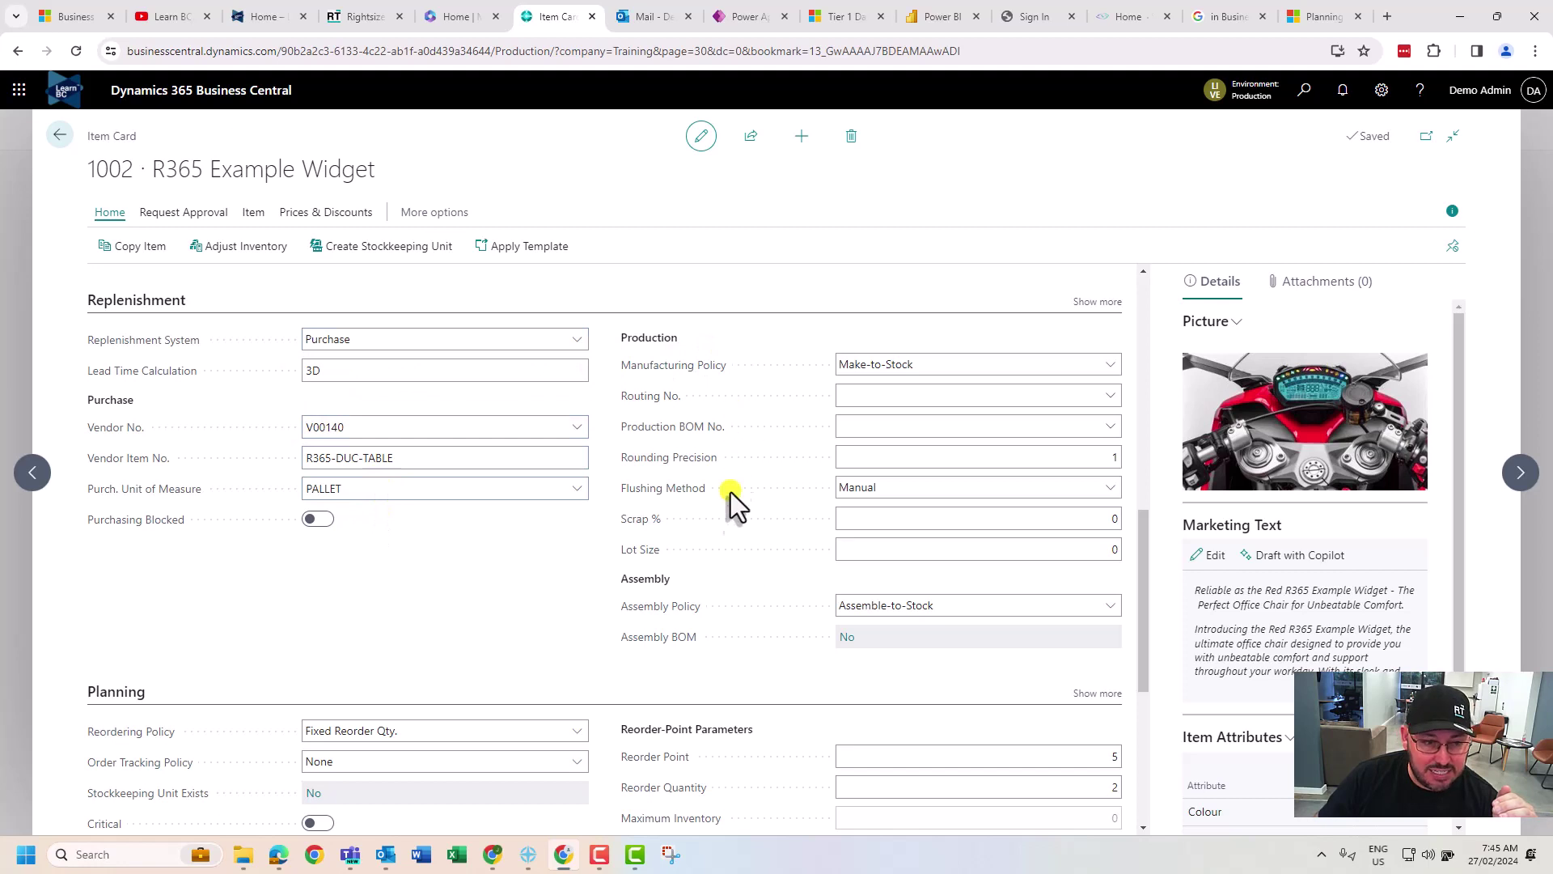
click(513, 343)
click(687, 327)
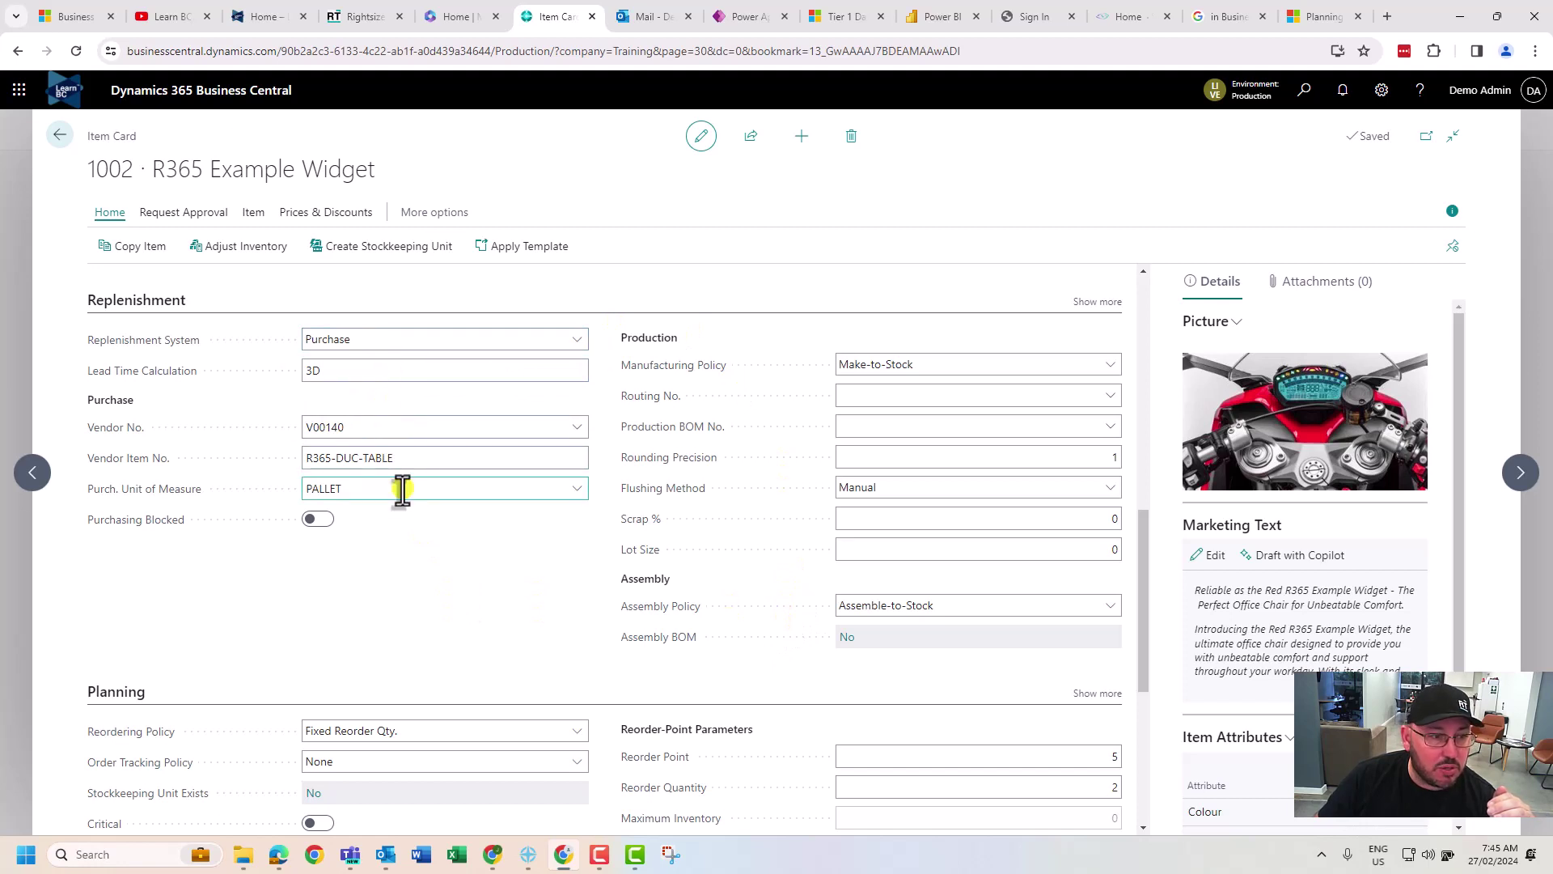
scroll(405, 510, down, 5)
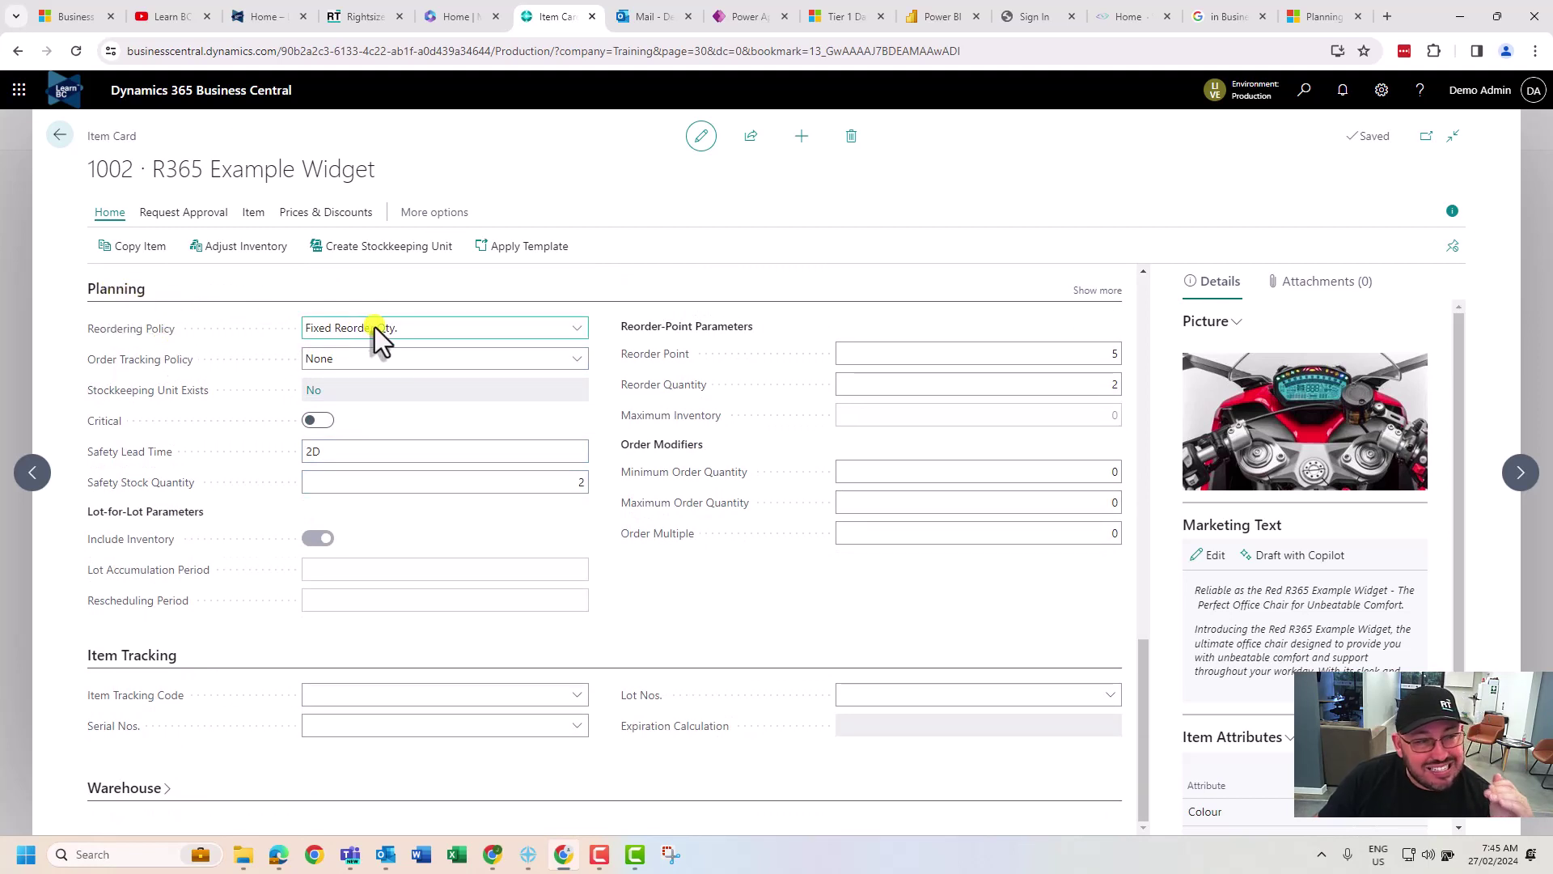
click(421, 327)
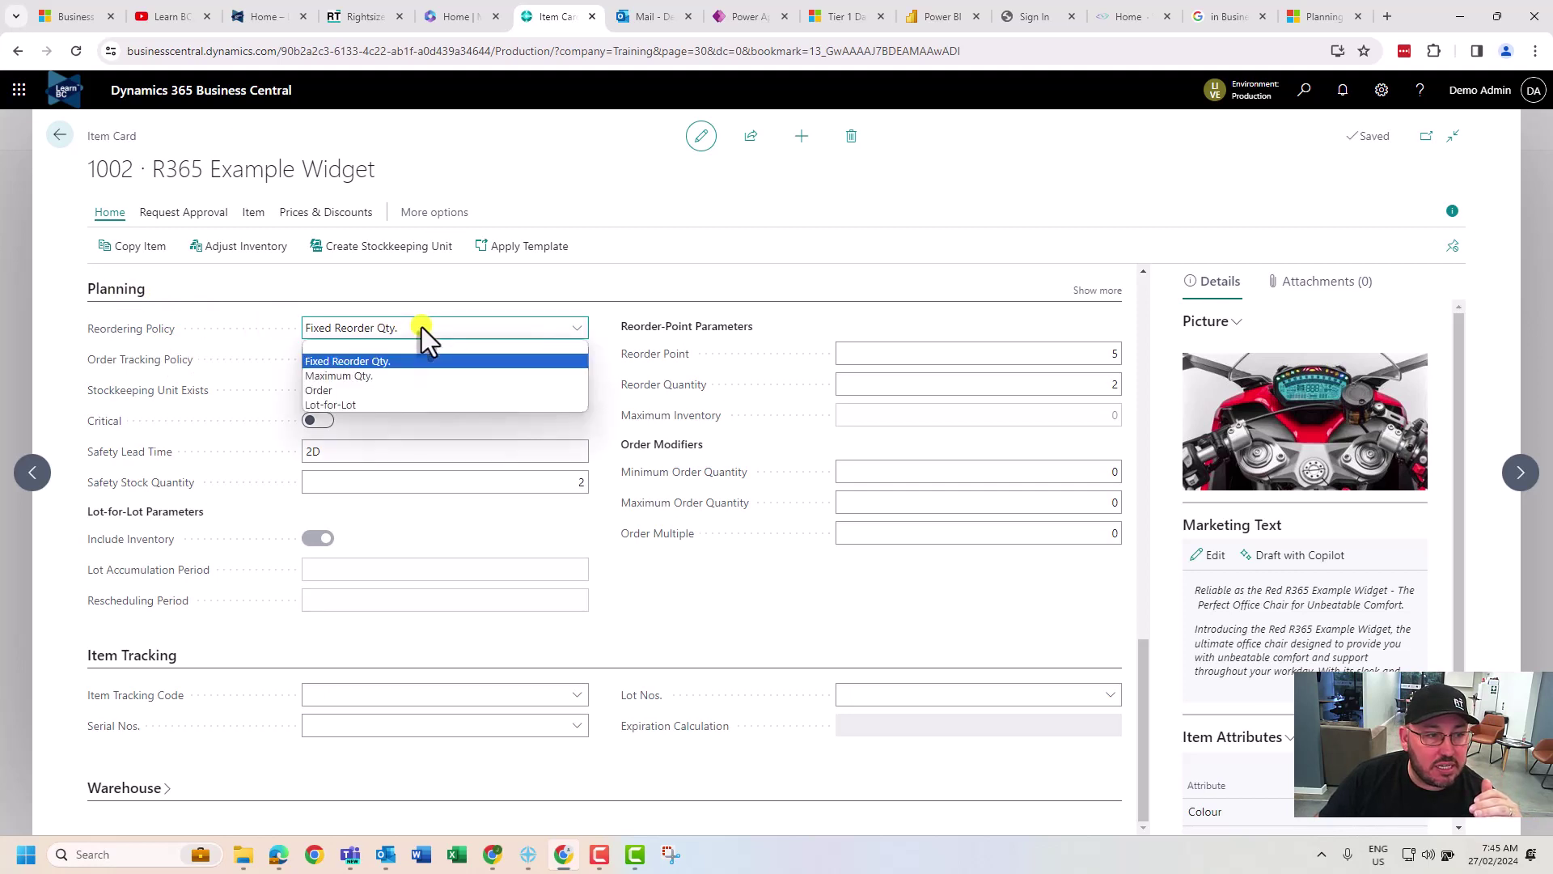
click(421, 327)
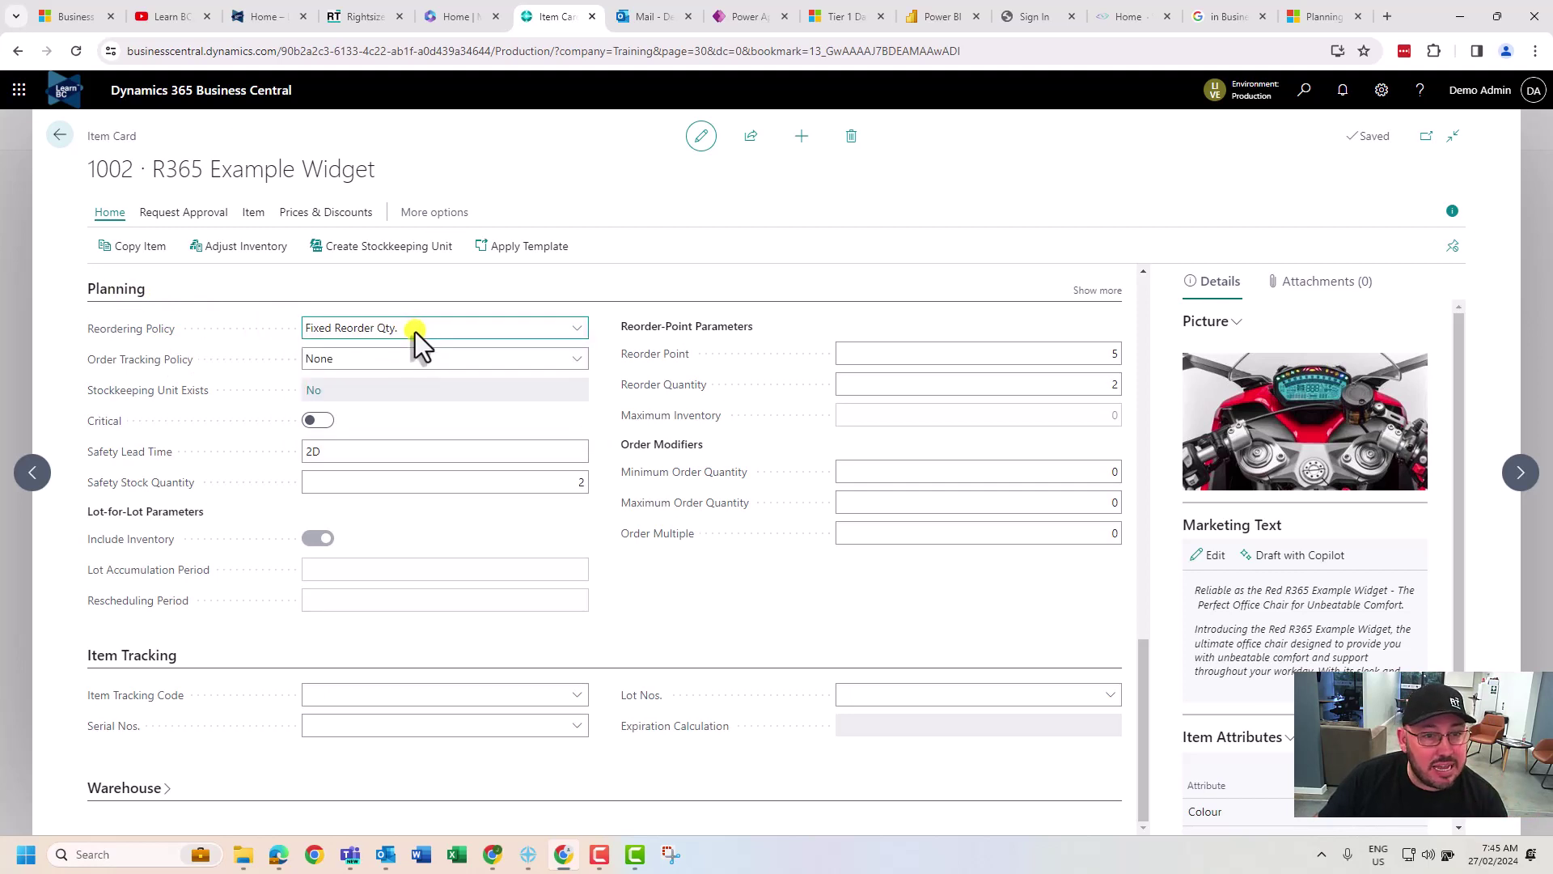
click(893, 354)
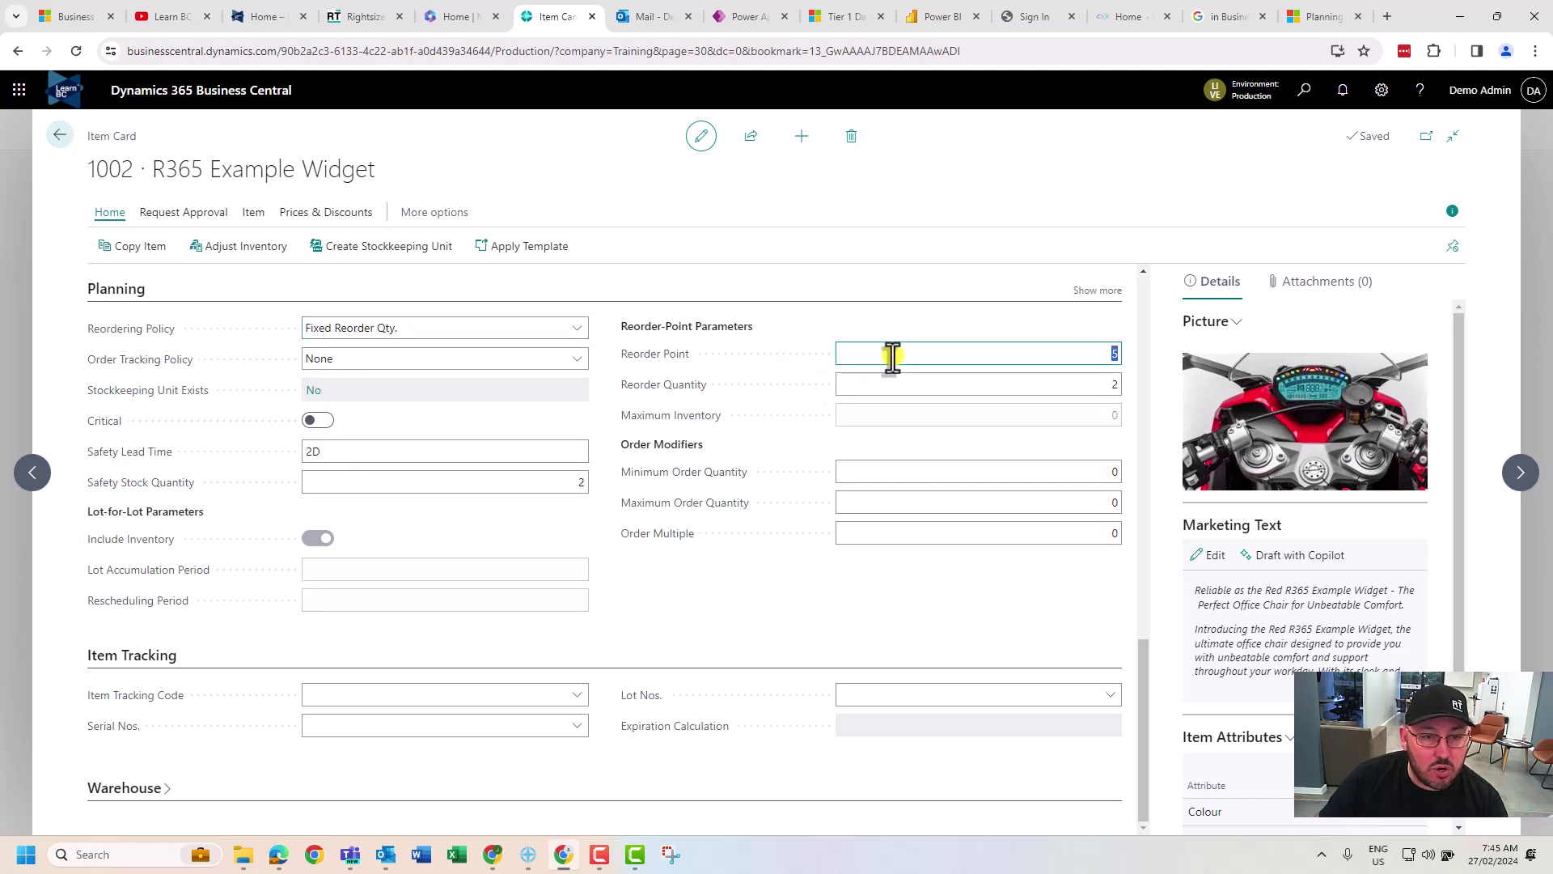
click(903, 385)
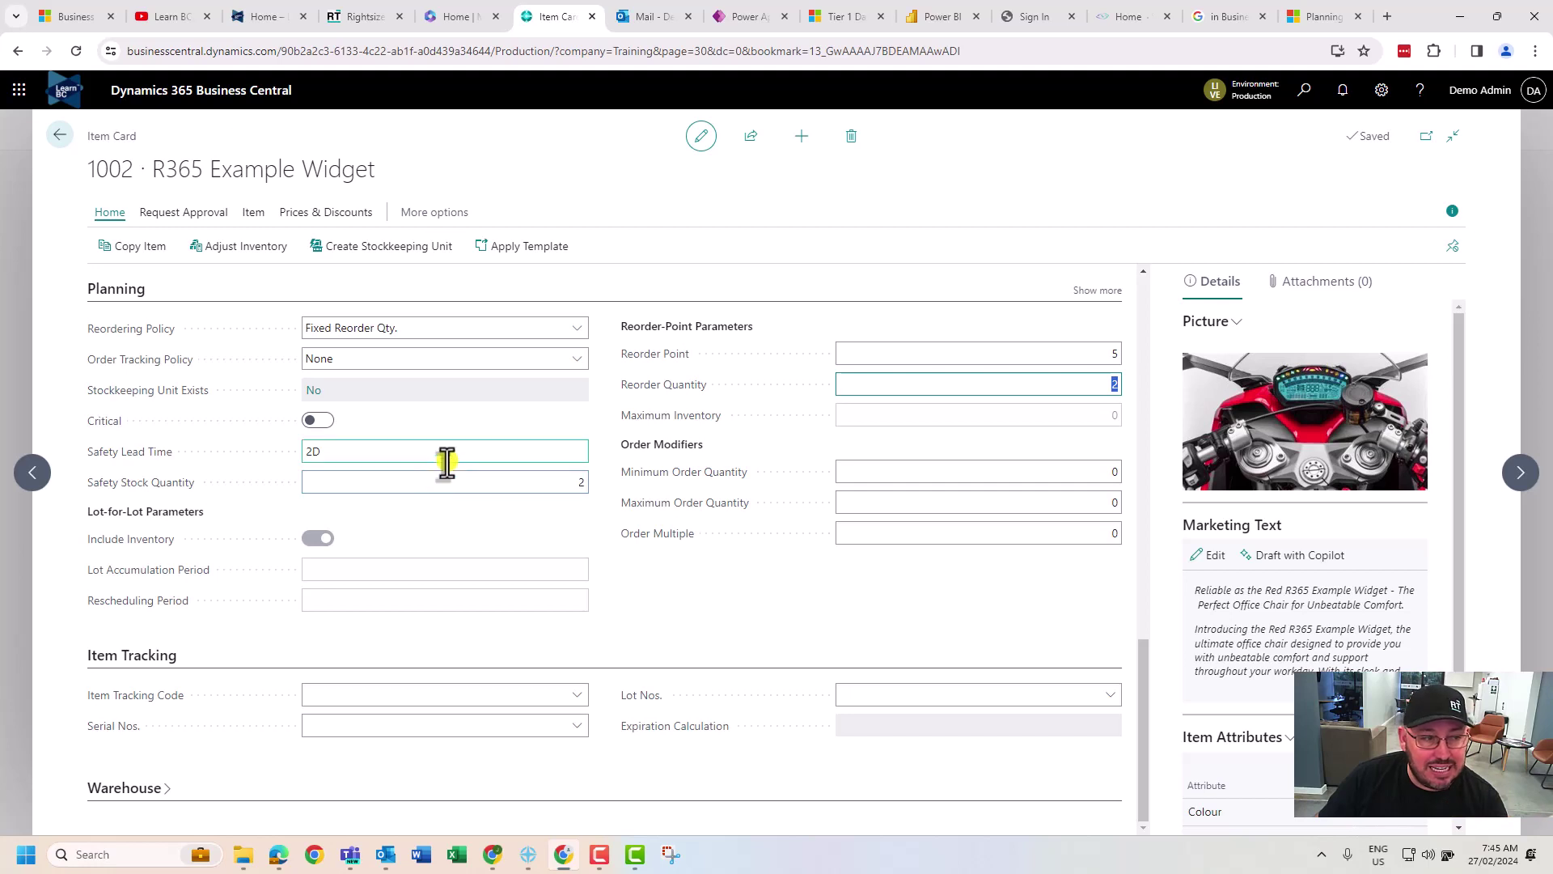
click(461, 328)
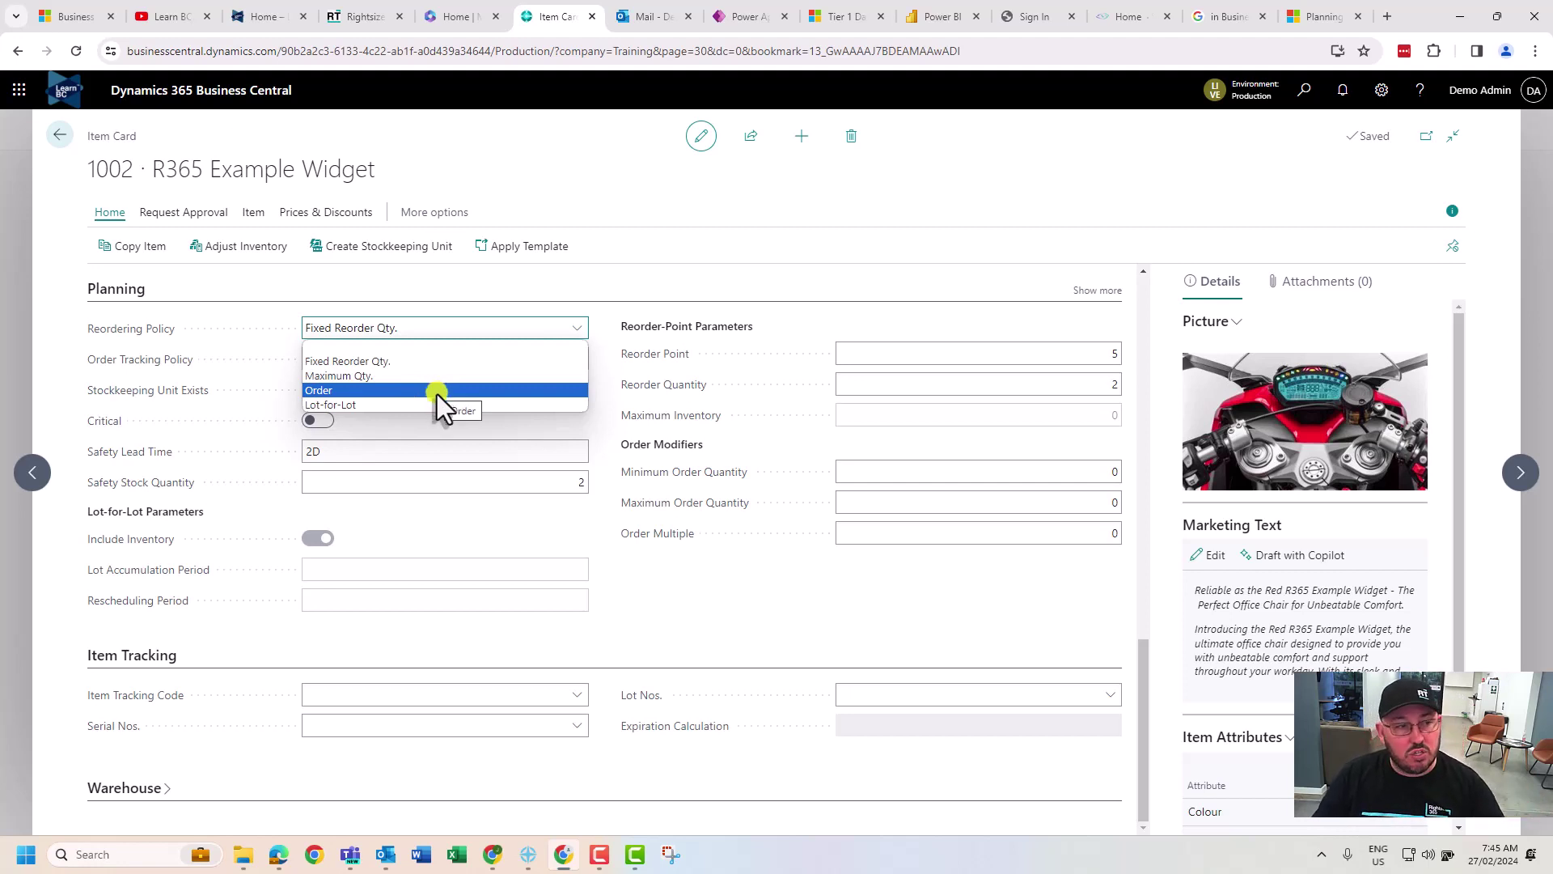
click(414, 432)
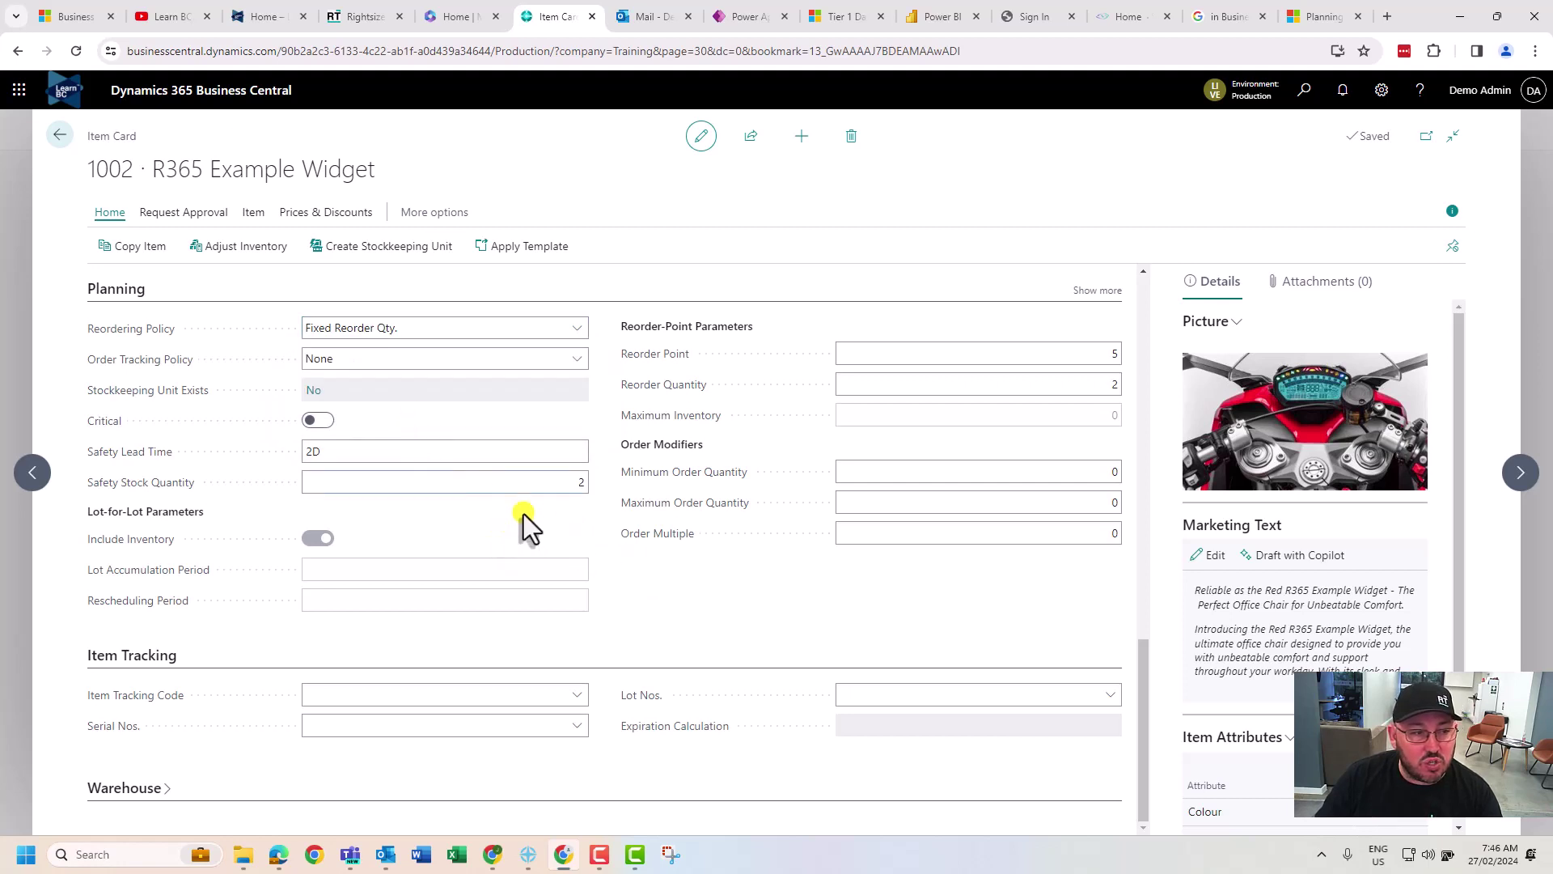
click(447, 360)
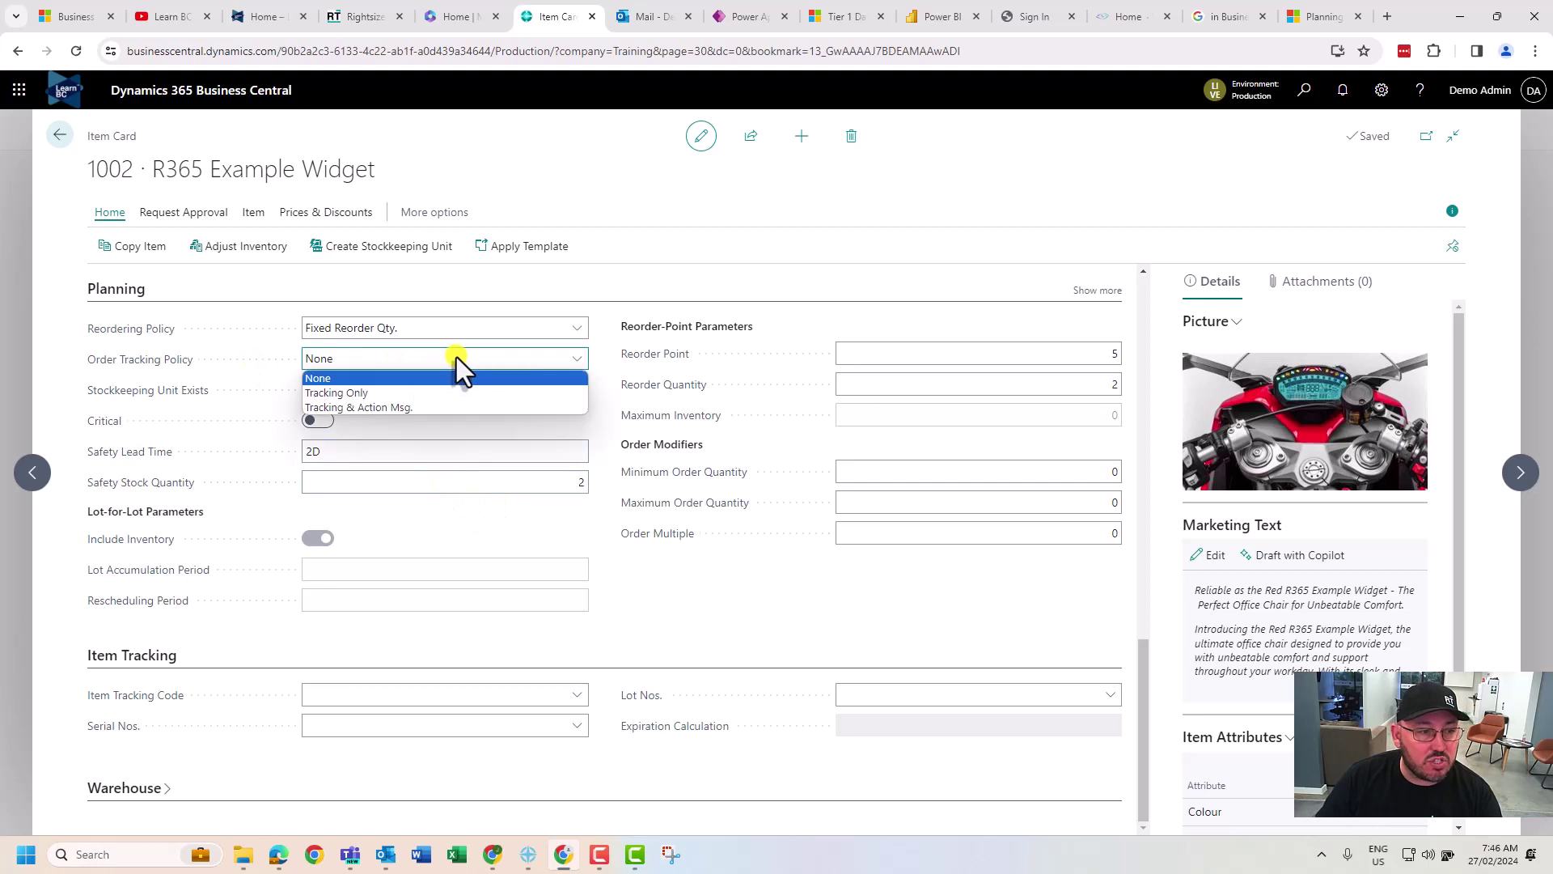
click(456, 356)
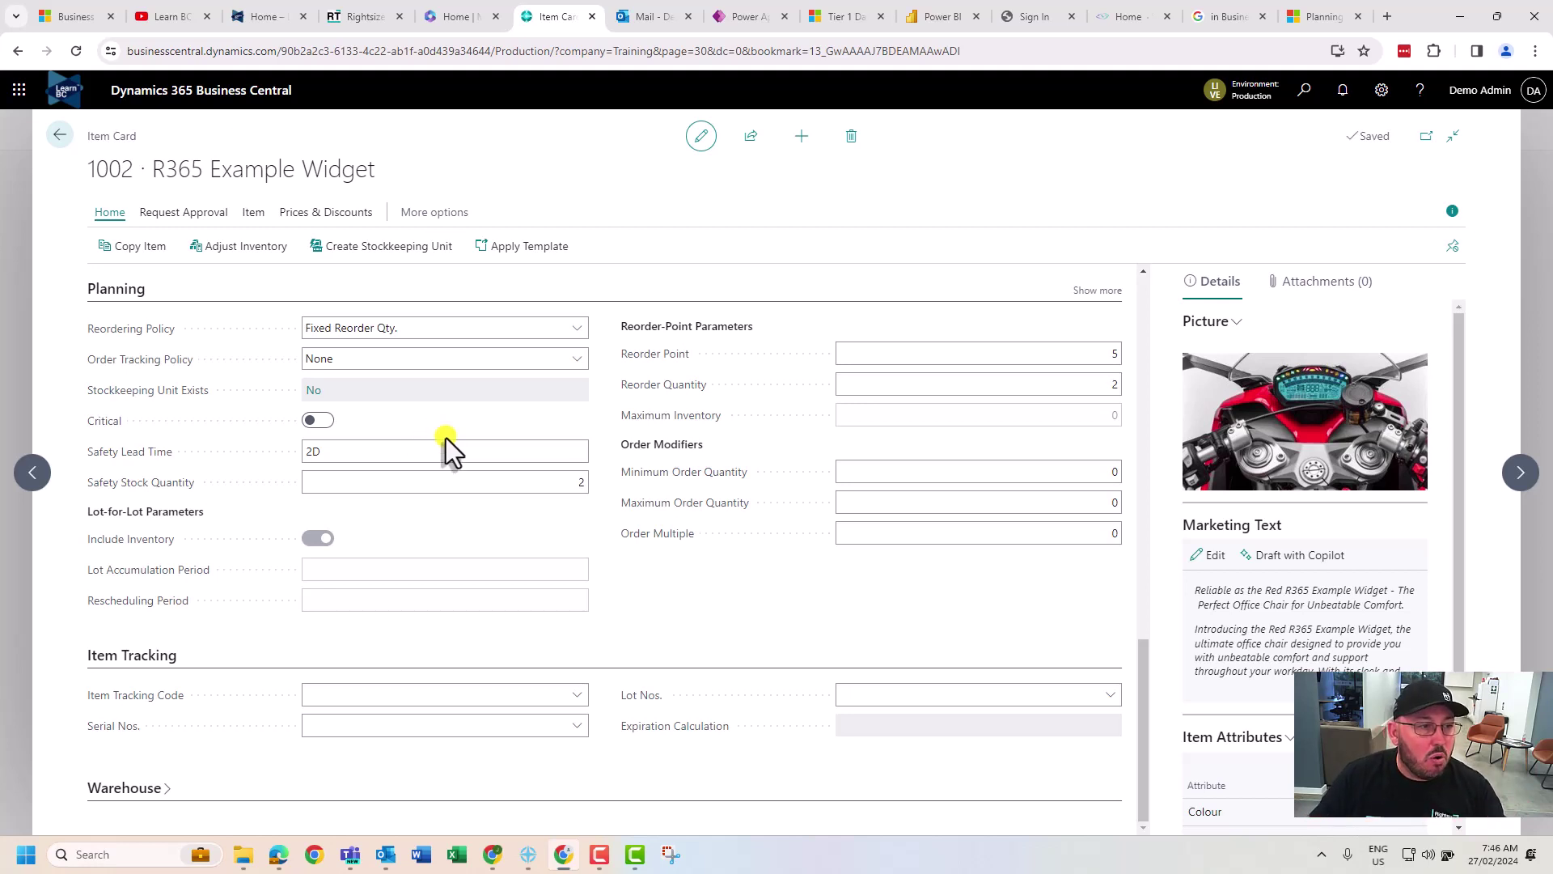
click(436, 446)
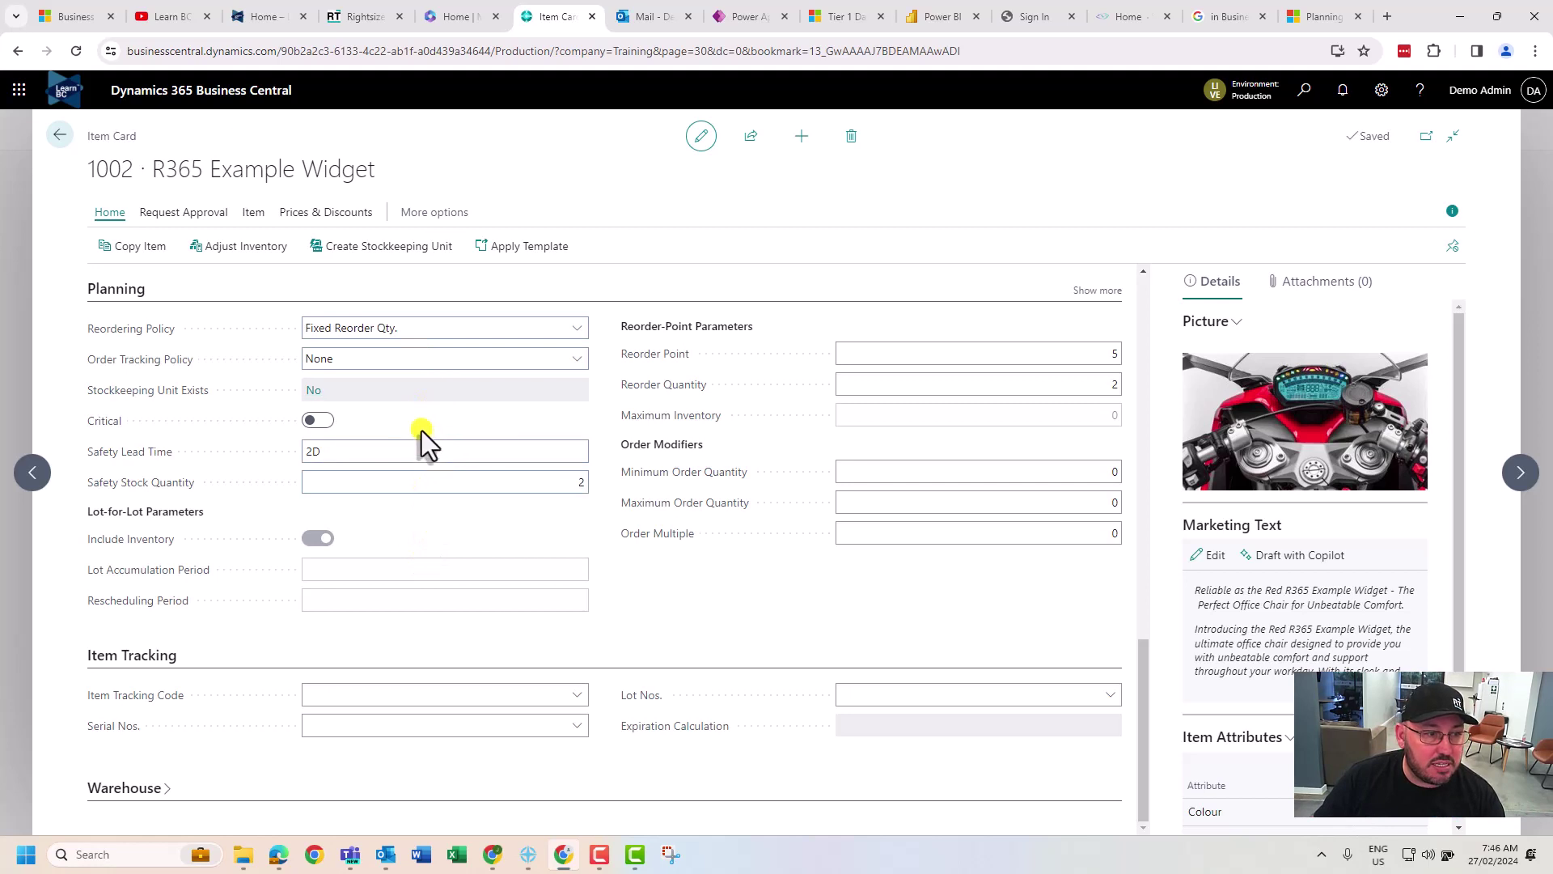
mouse_move(180, 405)
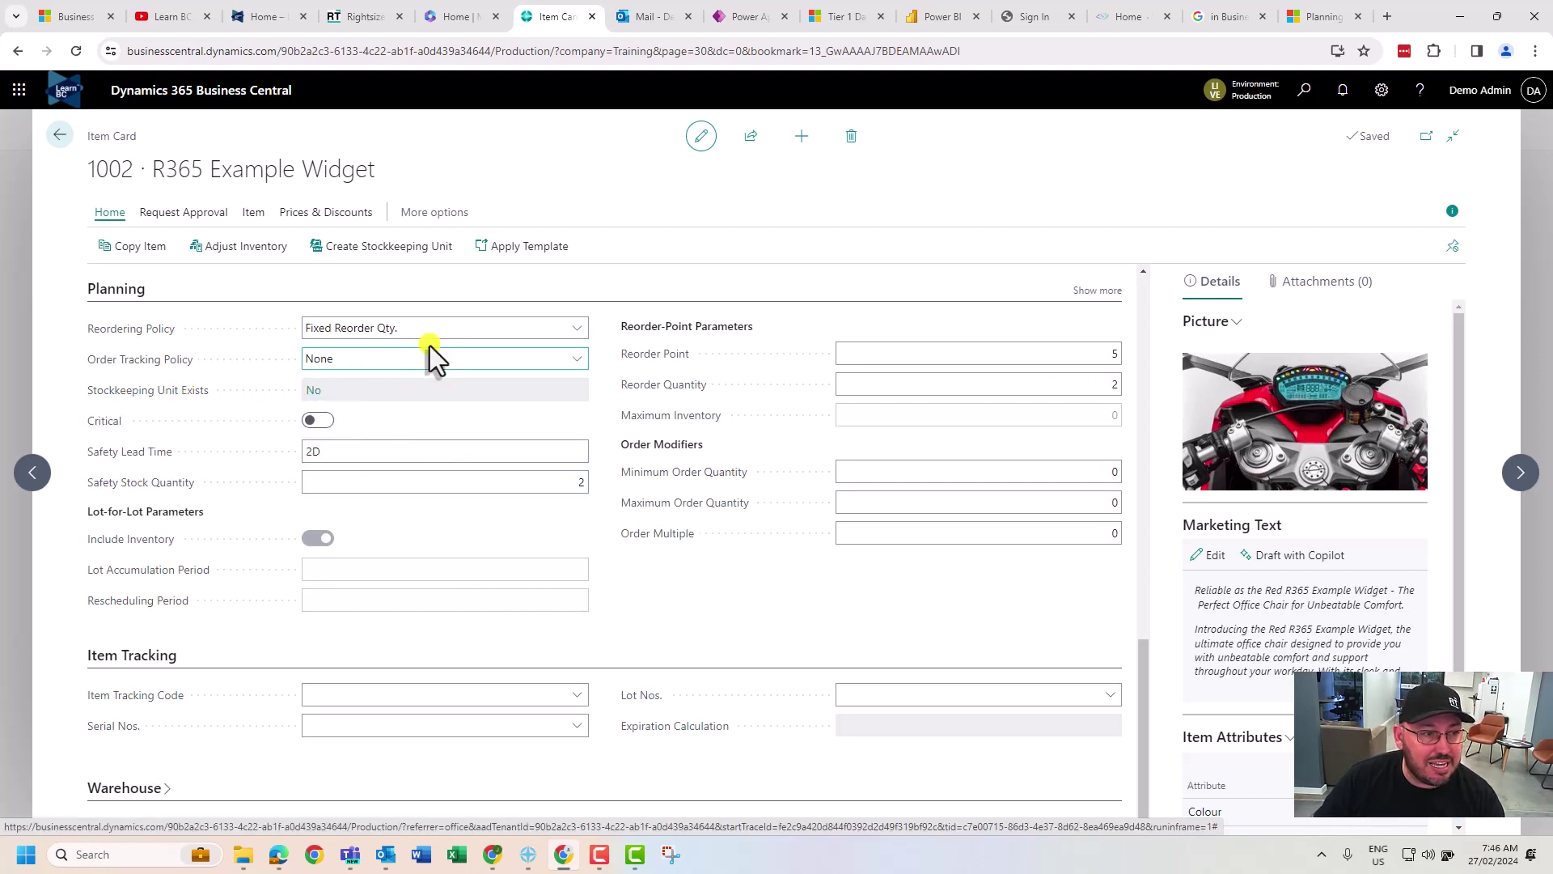
Create a new stockkeeping unit for item 1002 at location MAIN
click(434, 214)
click(490, 212)
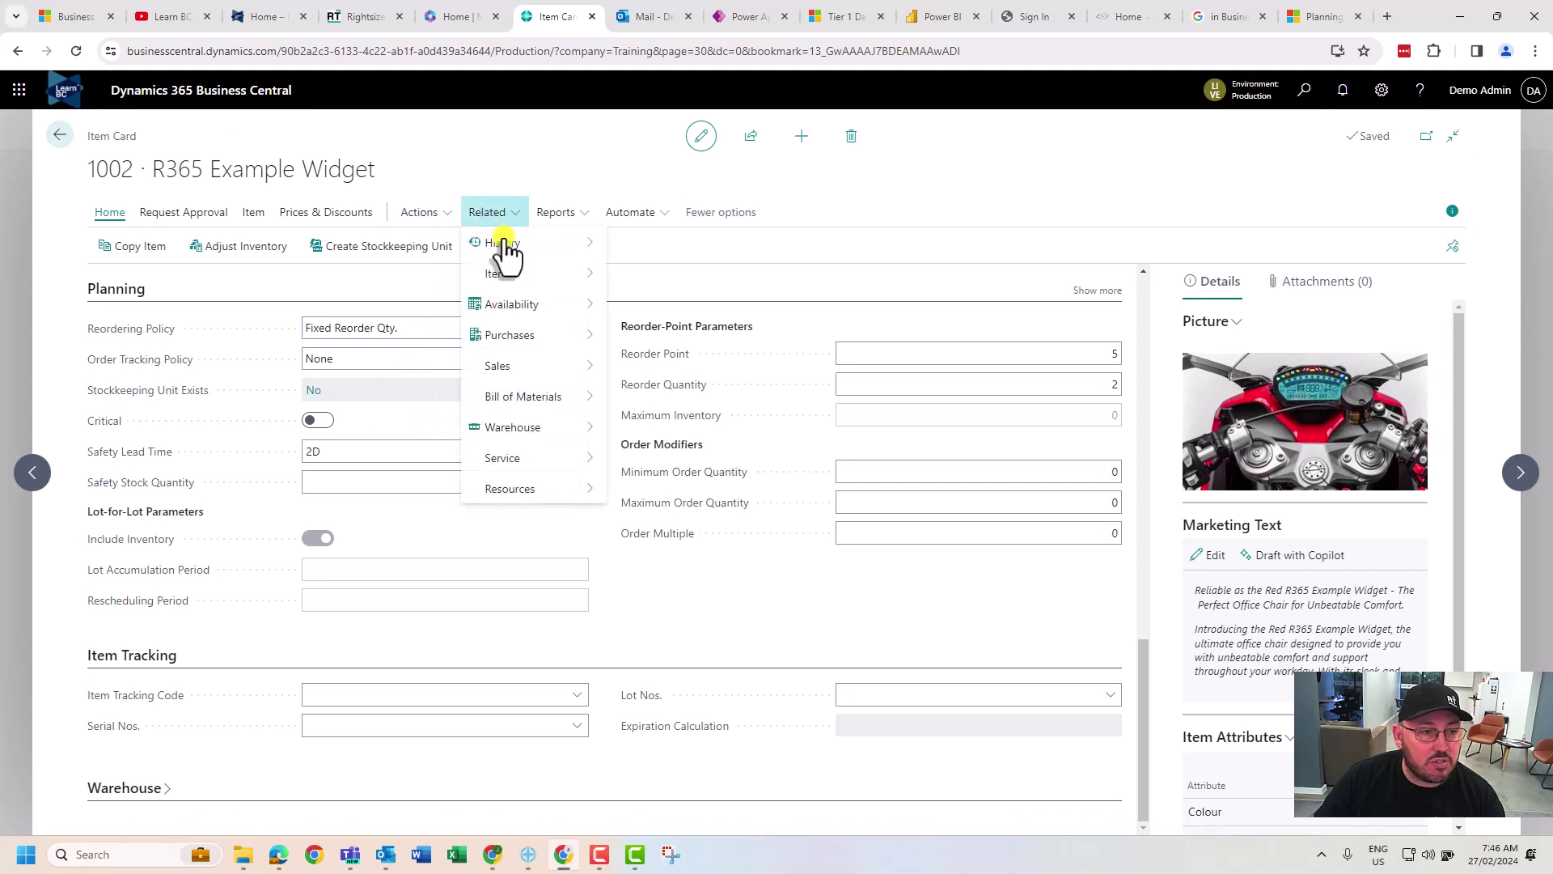
mouse_move(550, 429)
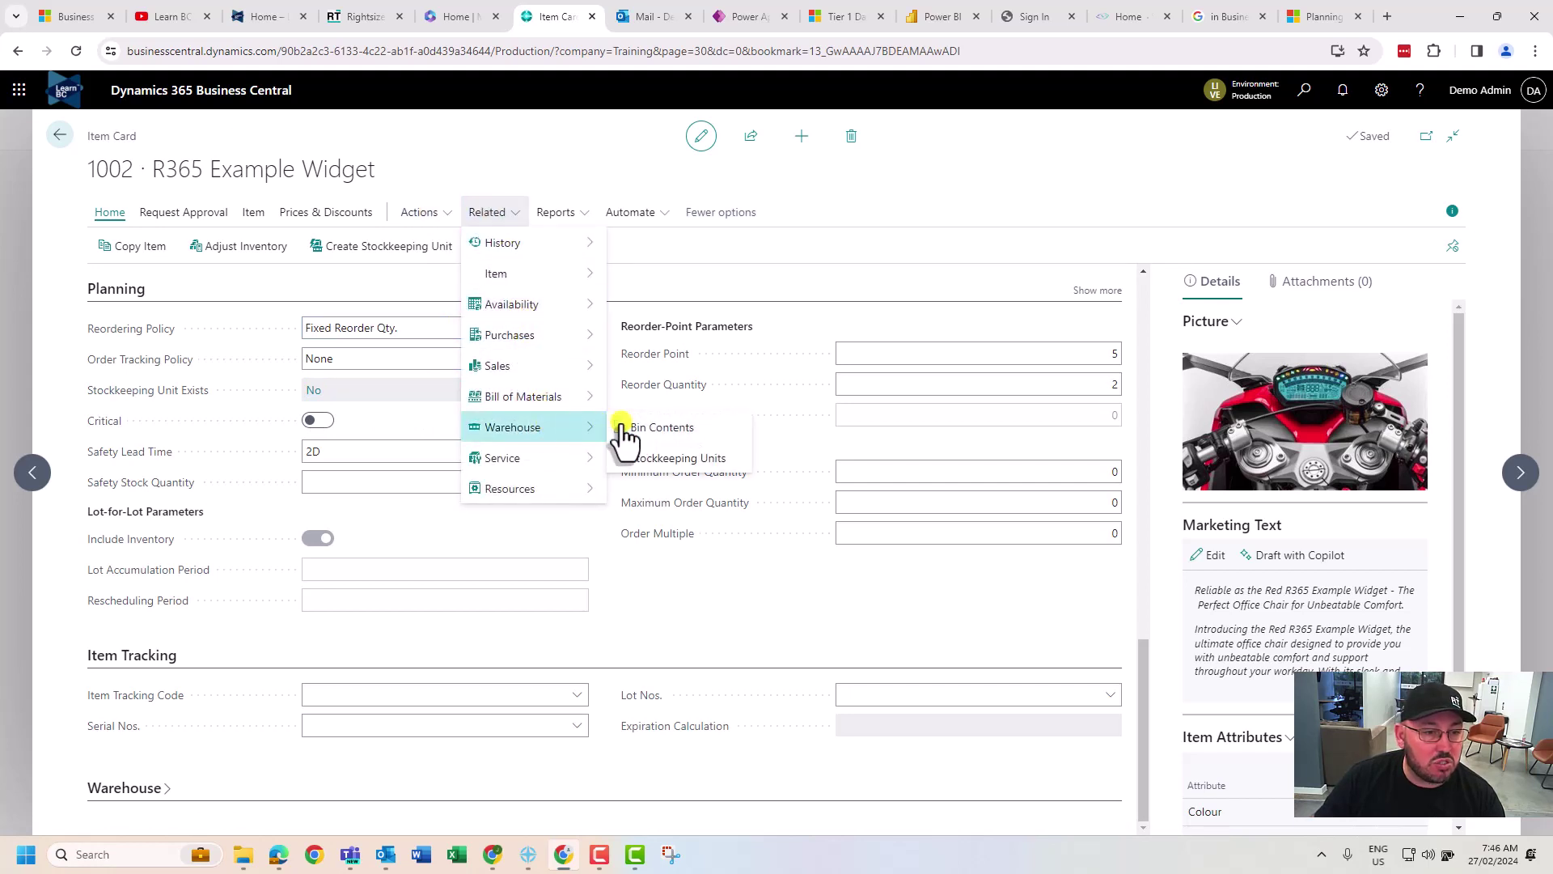
click(681, 459)
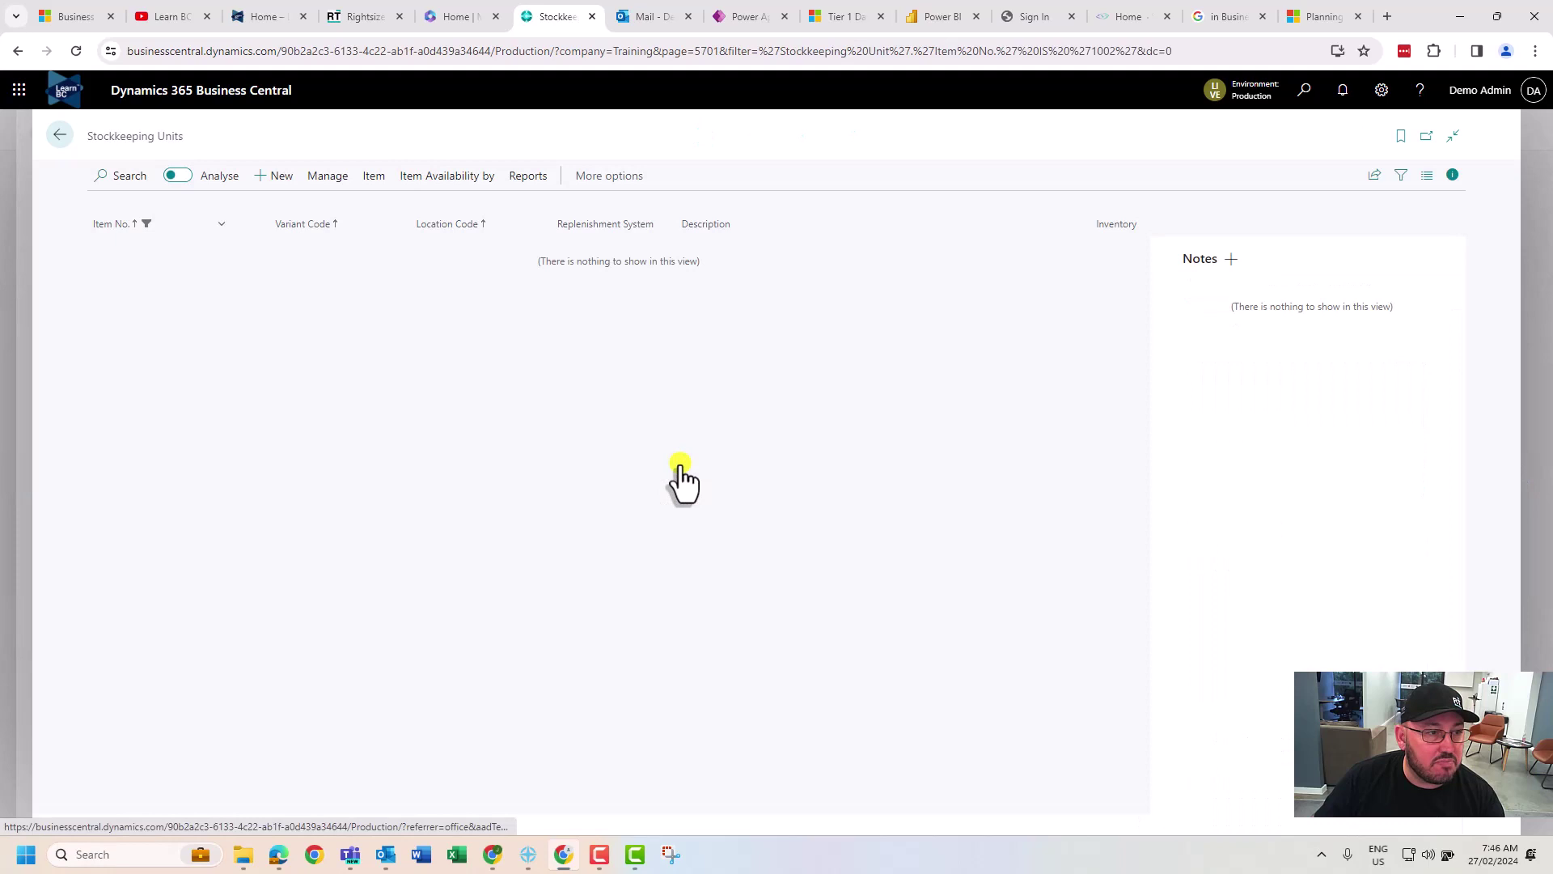
click(271, 176)
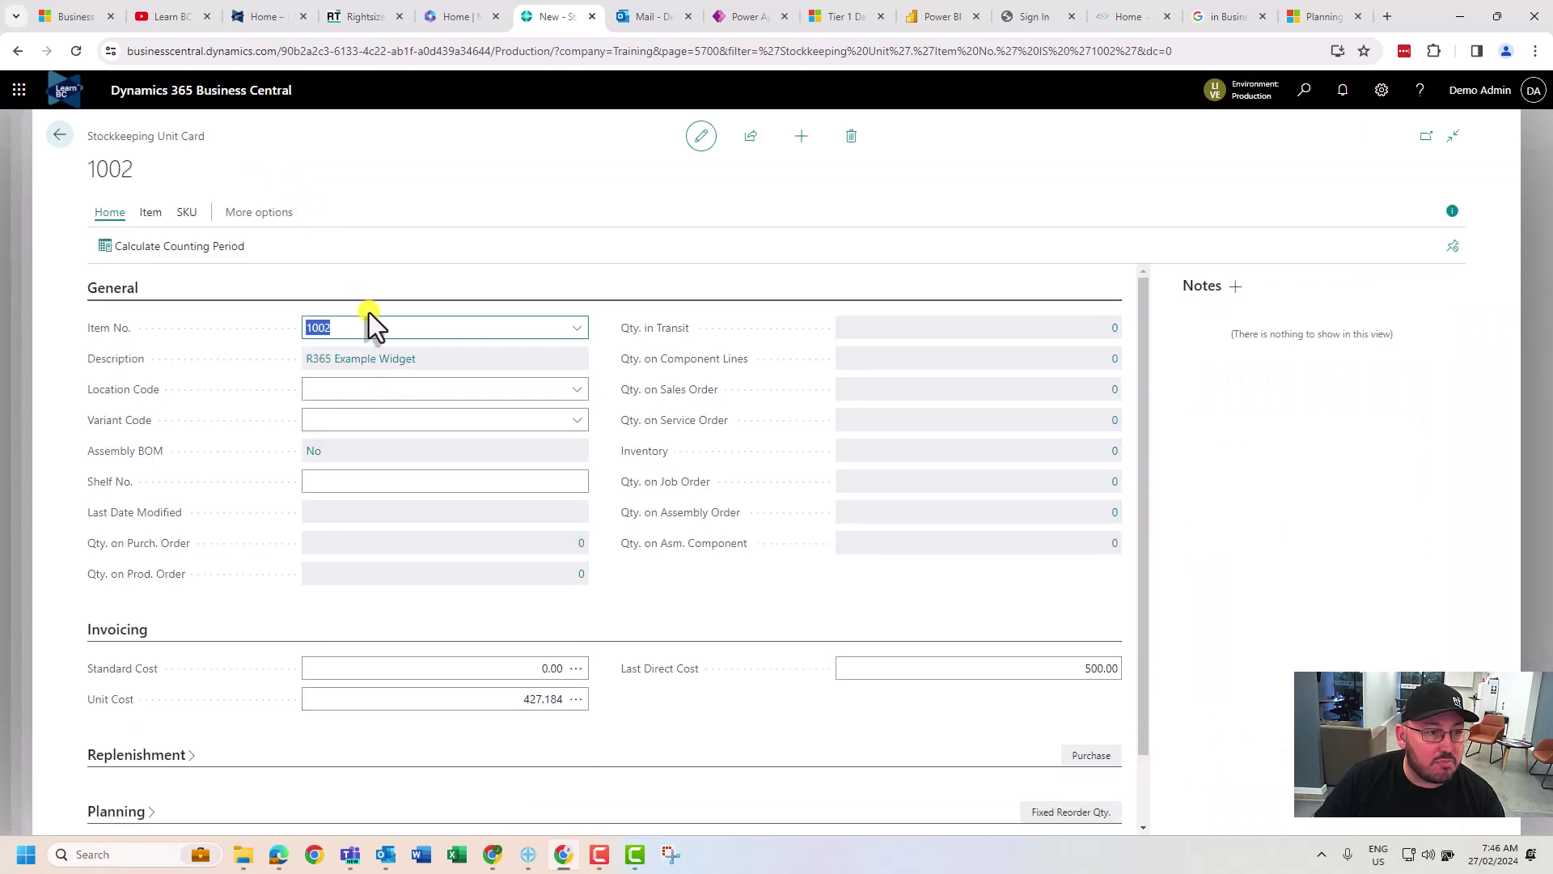
click(394, 391)
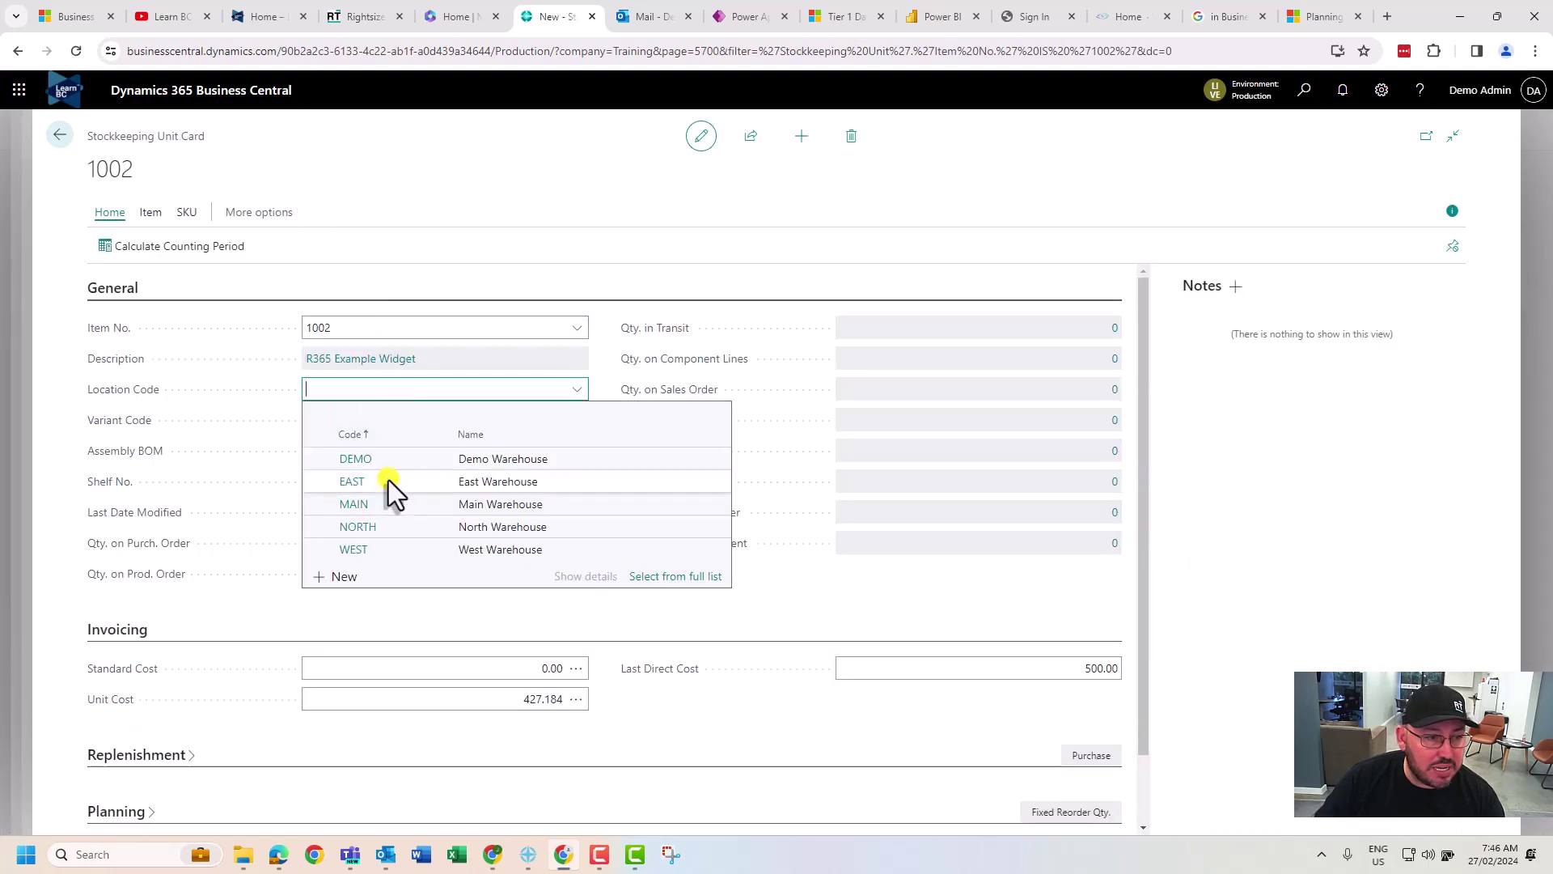
click(389, 498)
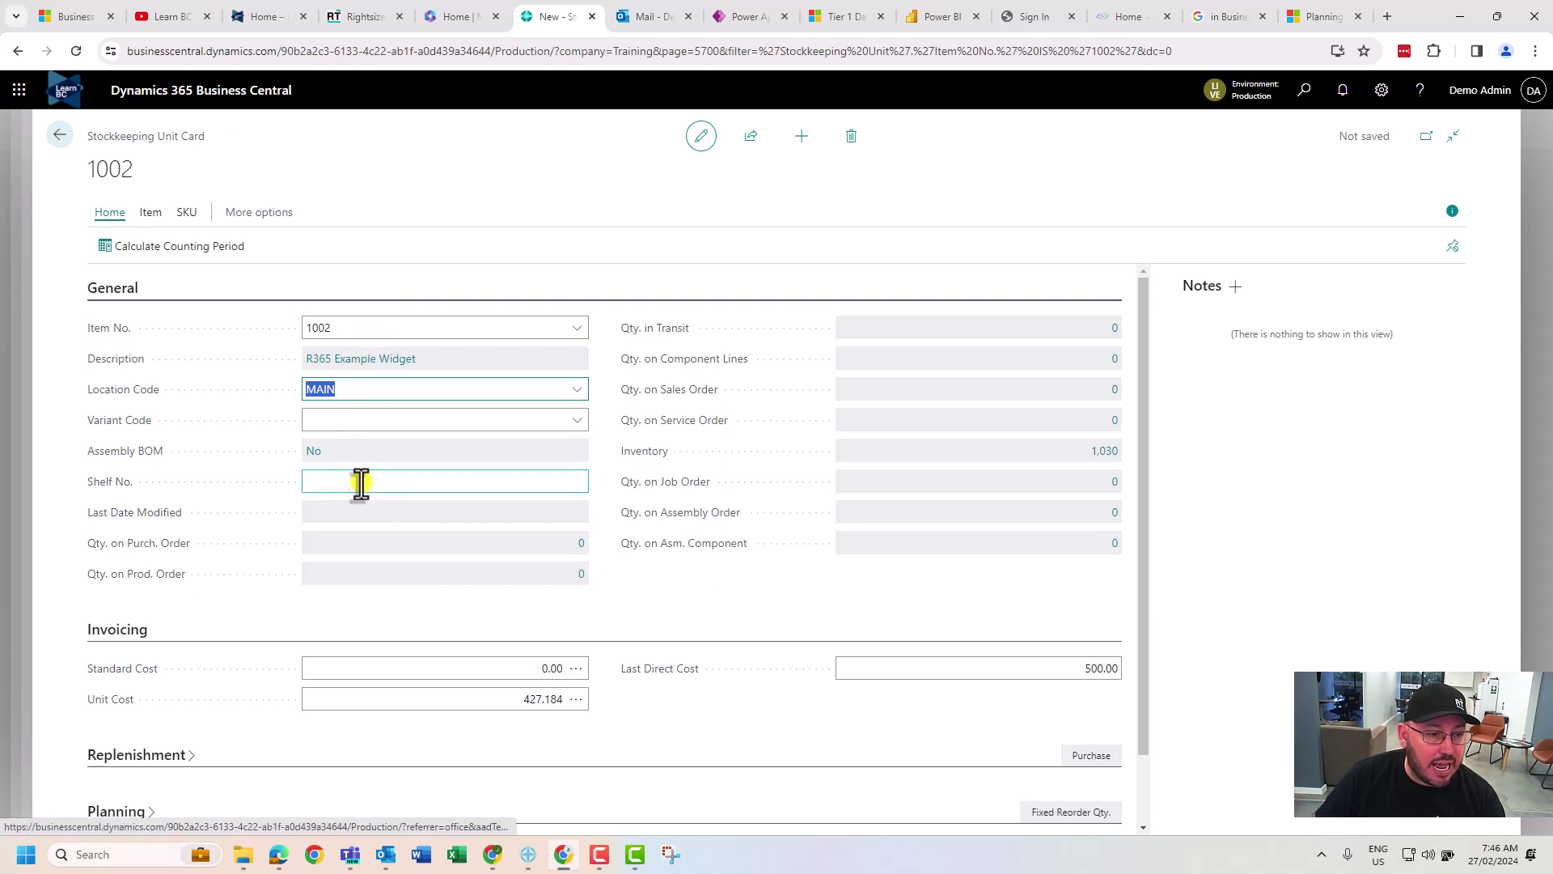
Review the replenishment and planning settings, confirming reorder point 5 and reorder quantity 2
scroll(351, 561, down, 1)
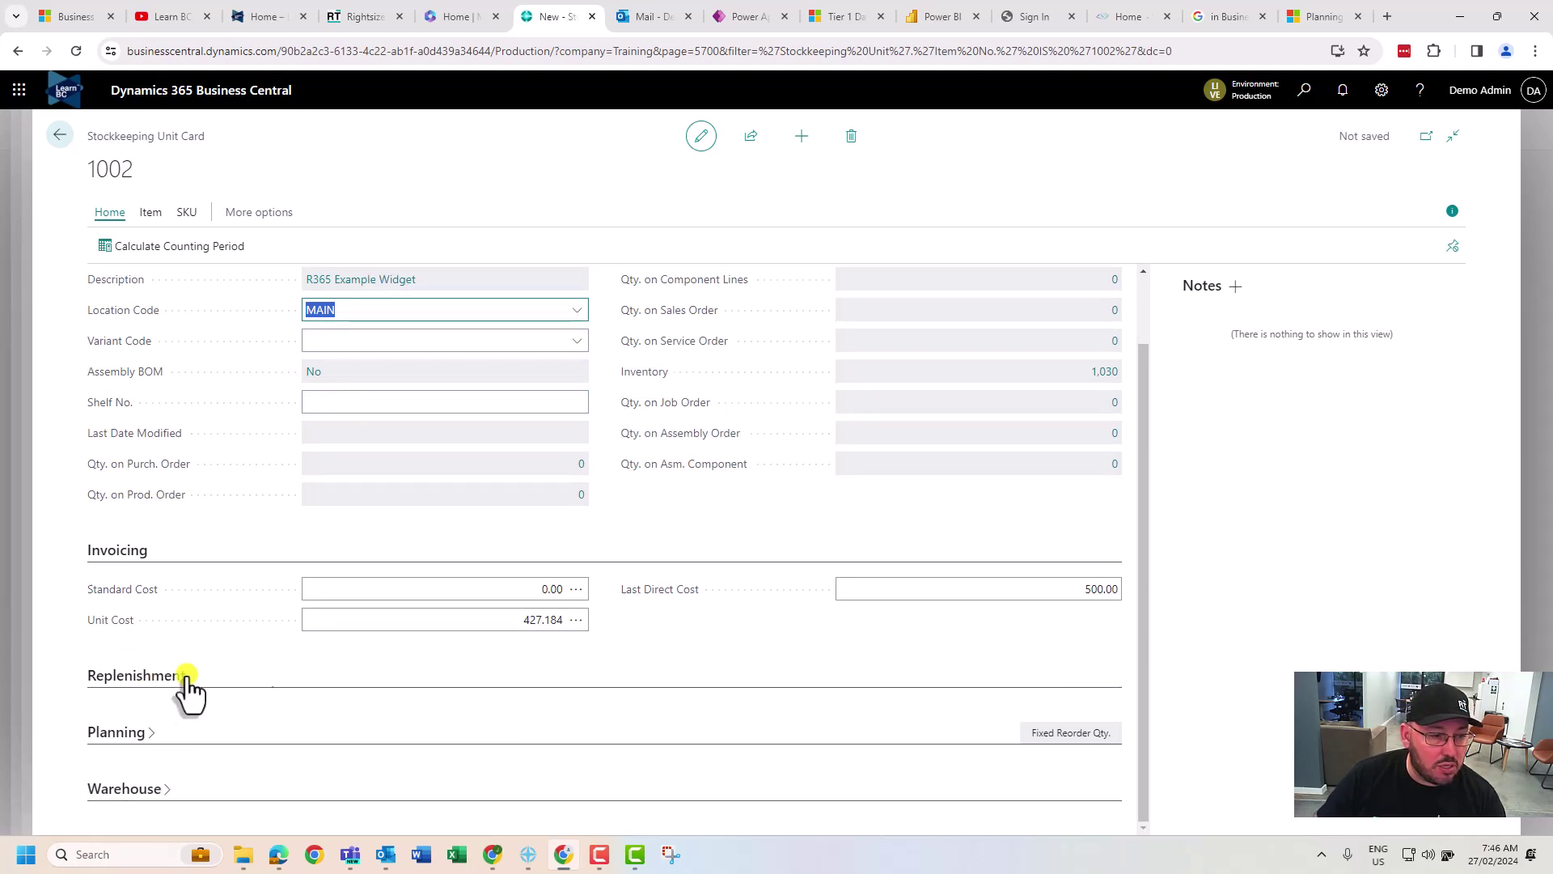
click(181, 679)
scroll(396, 623, down, 3)
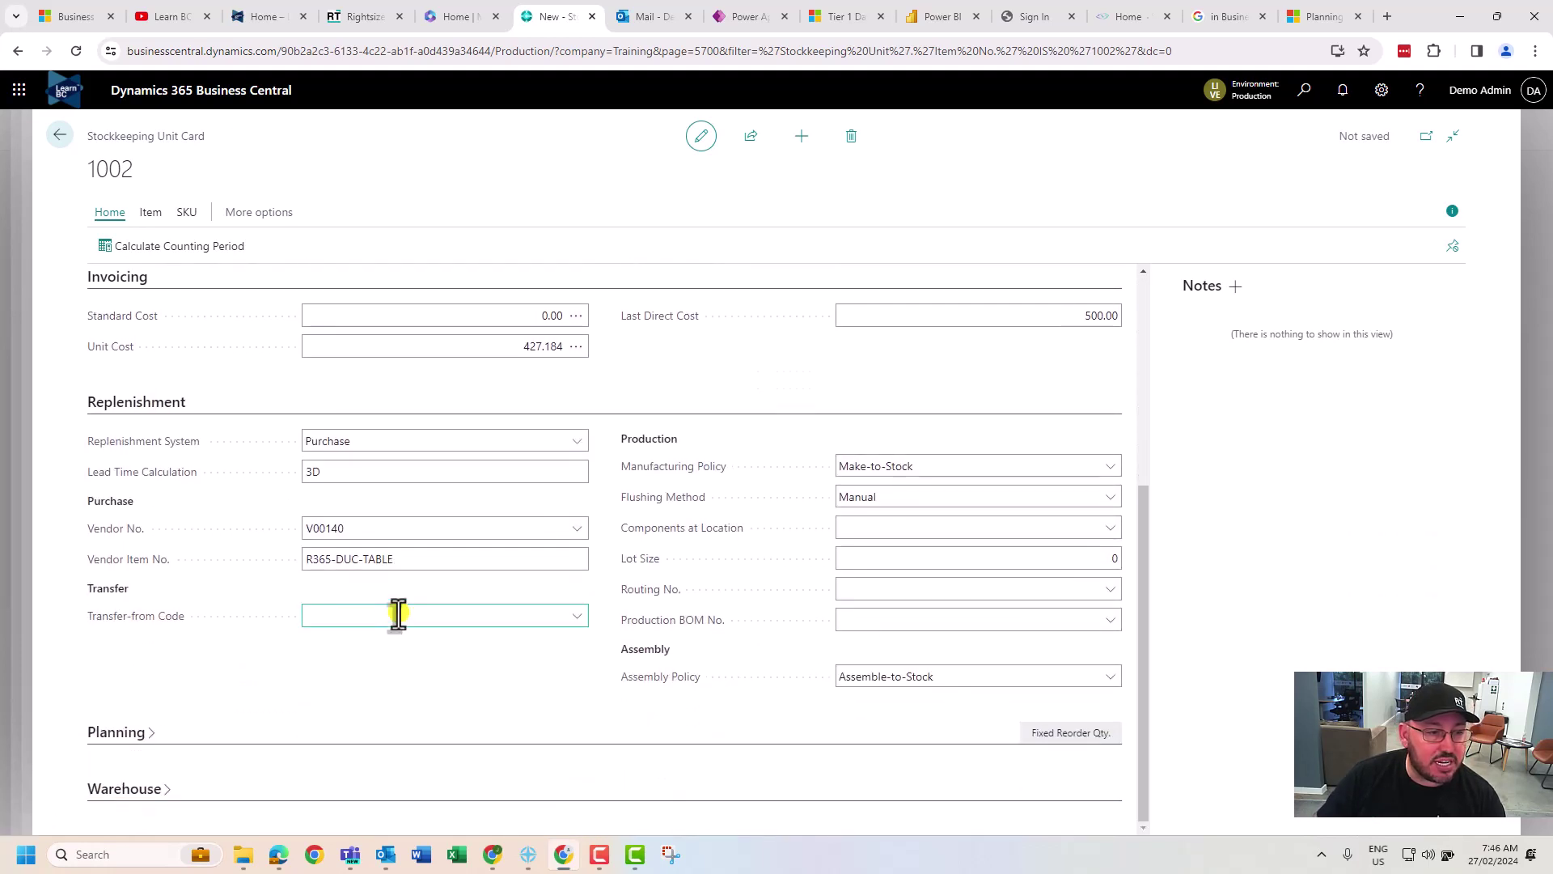
click(118, 732)
scroll(434, 680, down, 2)
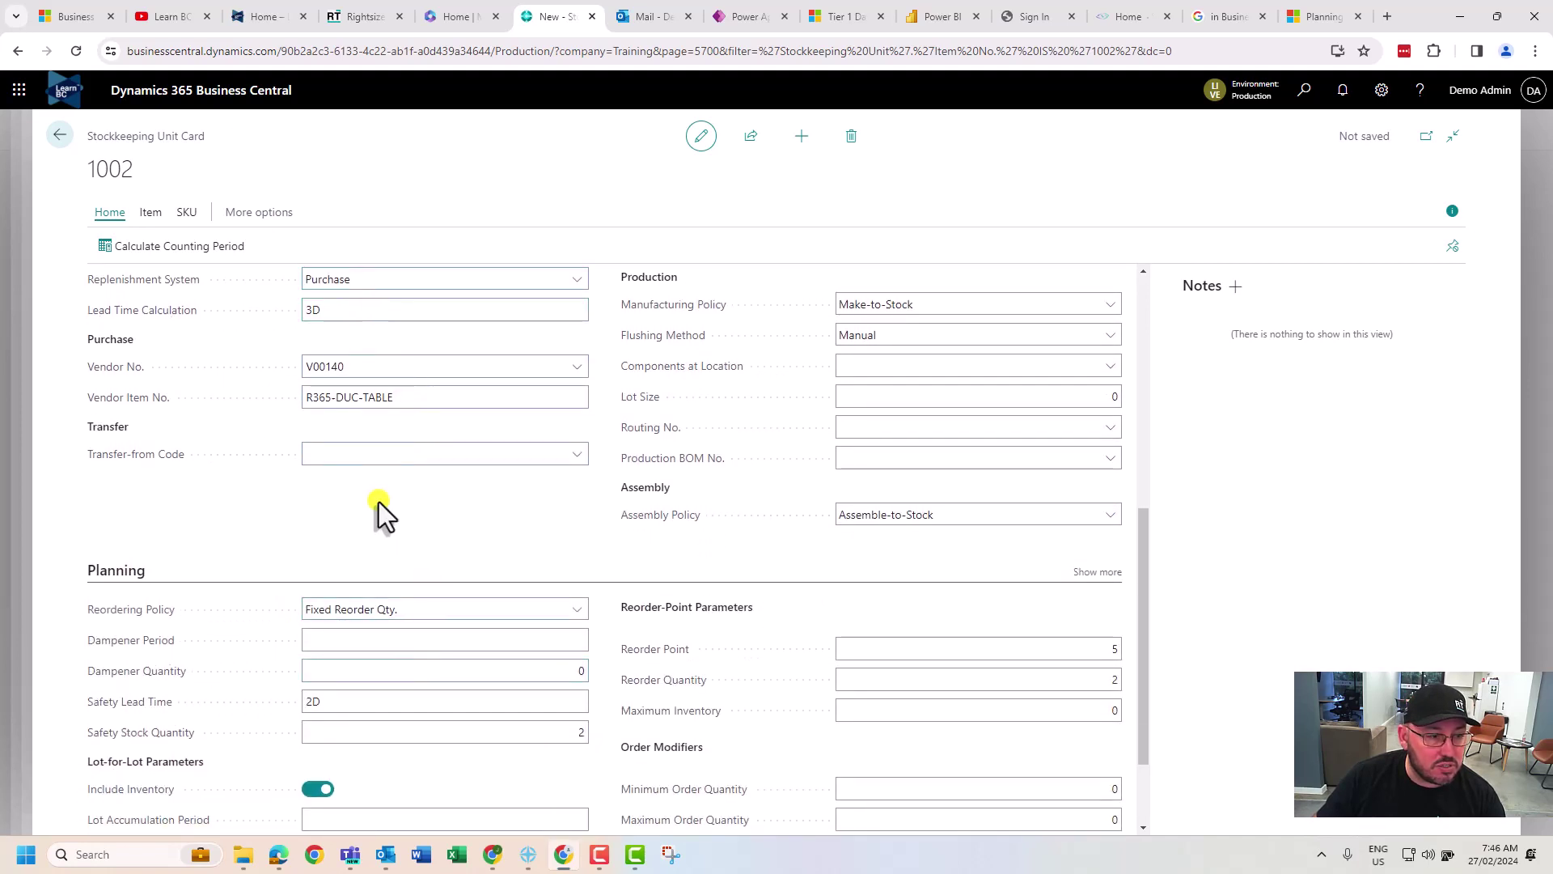
scroll(429, 534, up, 2)
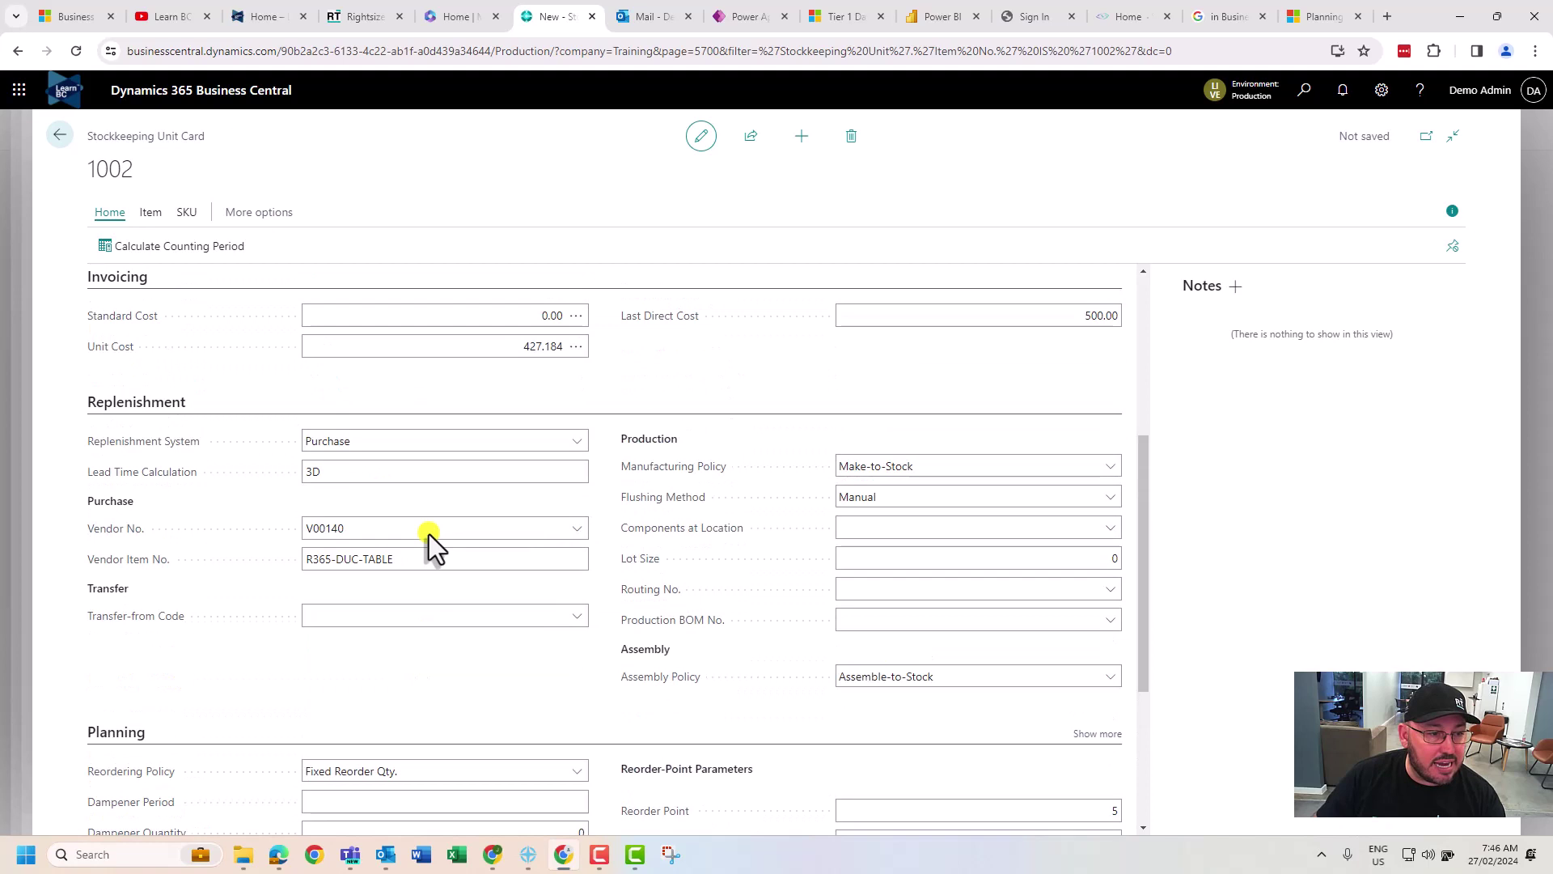
scroll(428, 534, down, 4)
click(418, 544)
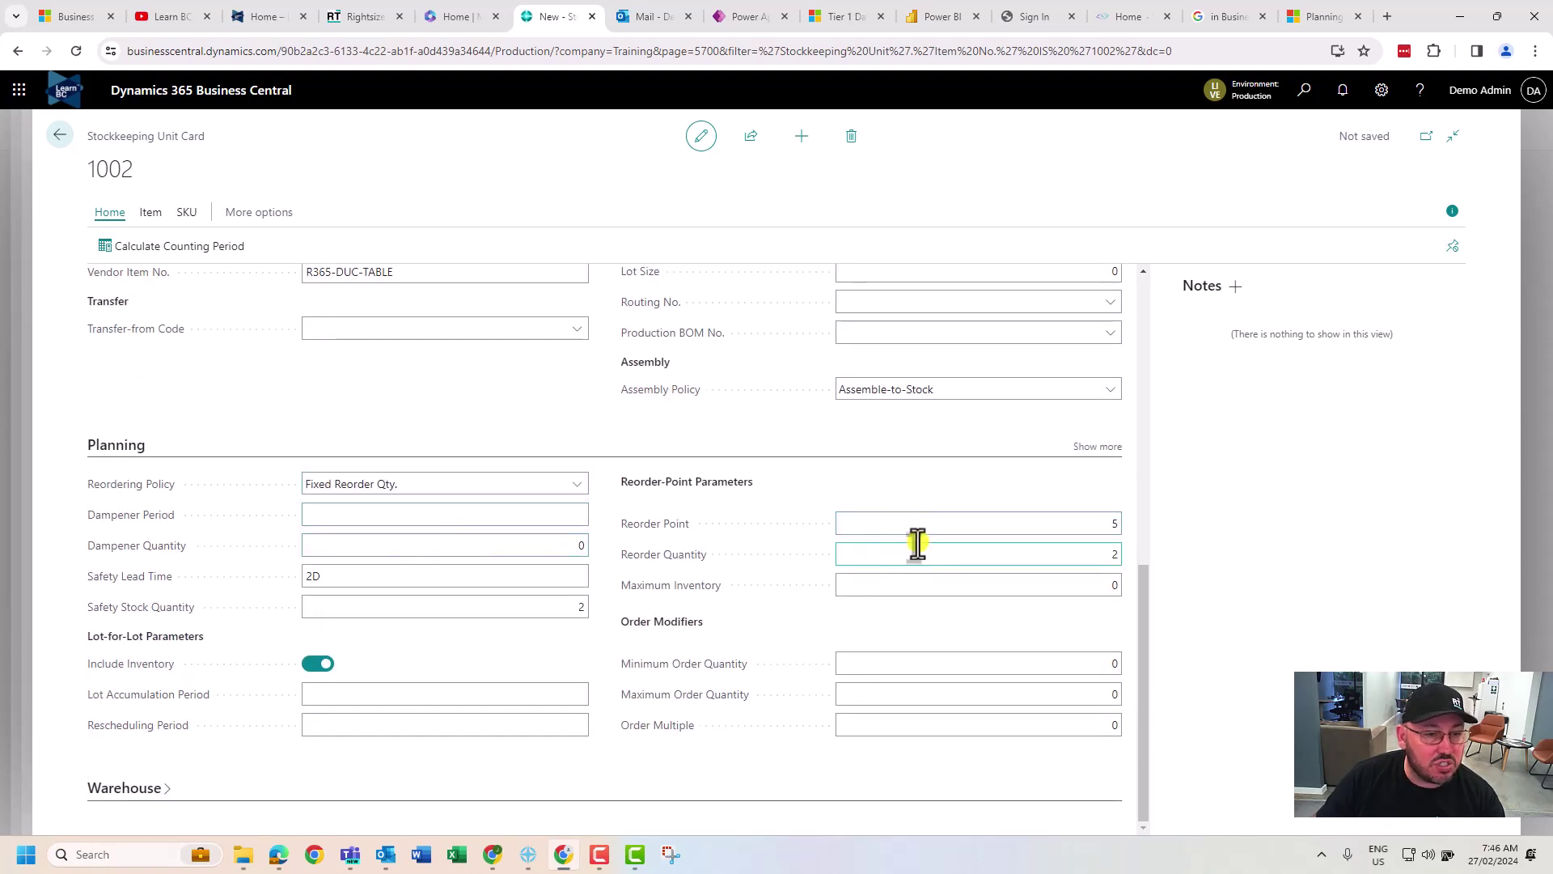
click(976, 527)
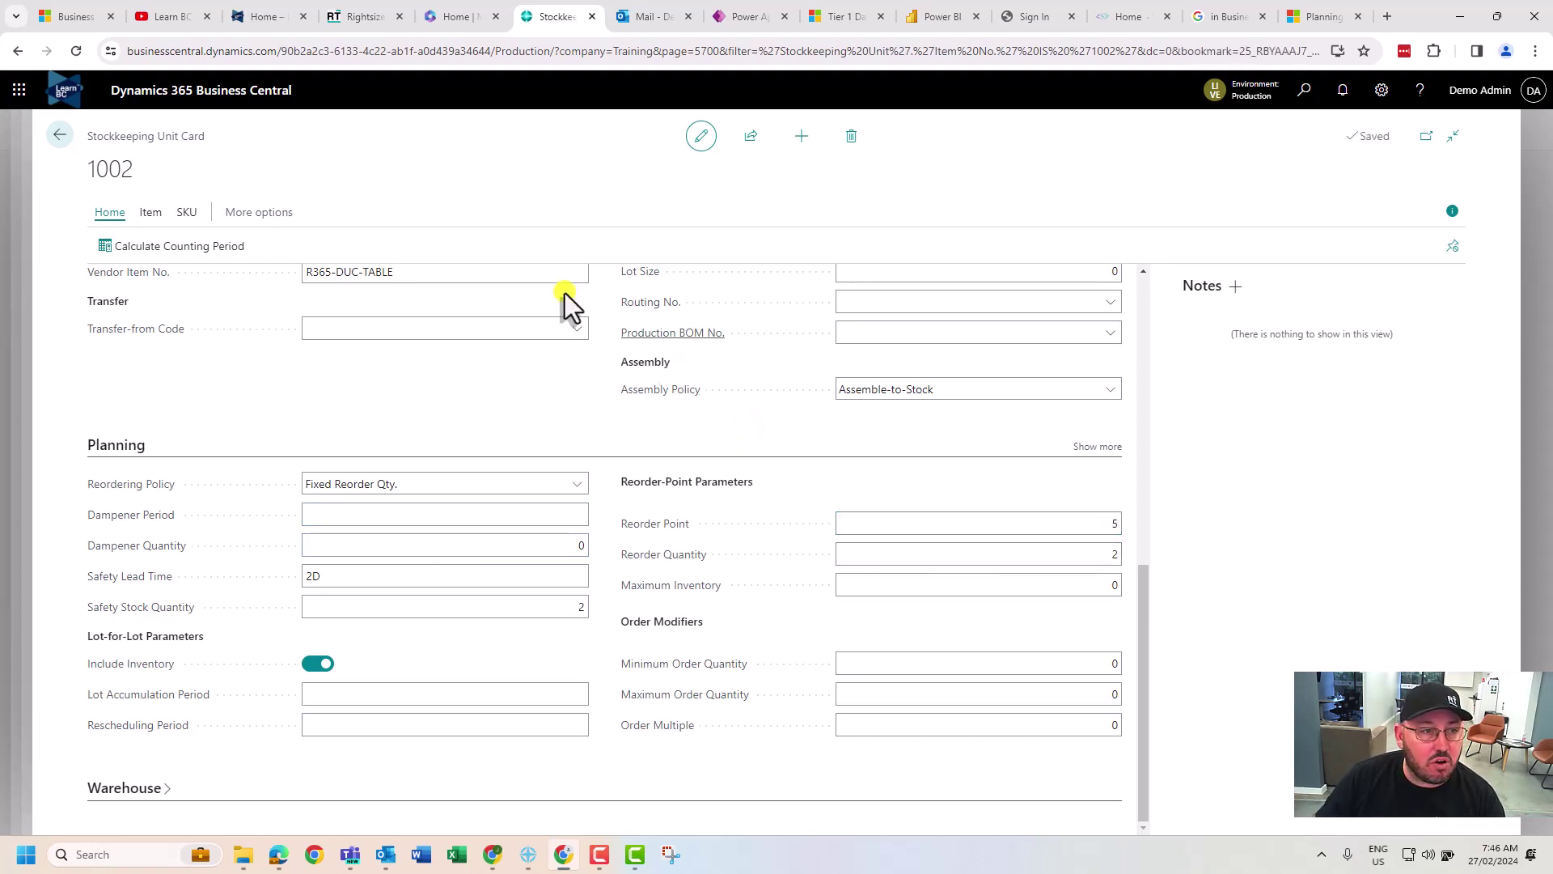
Start another new stockkeeping unit for item 1002 at location EAST
click(63, 142)
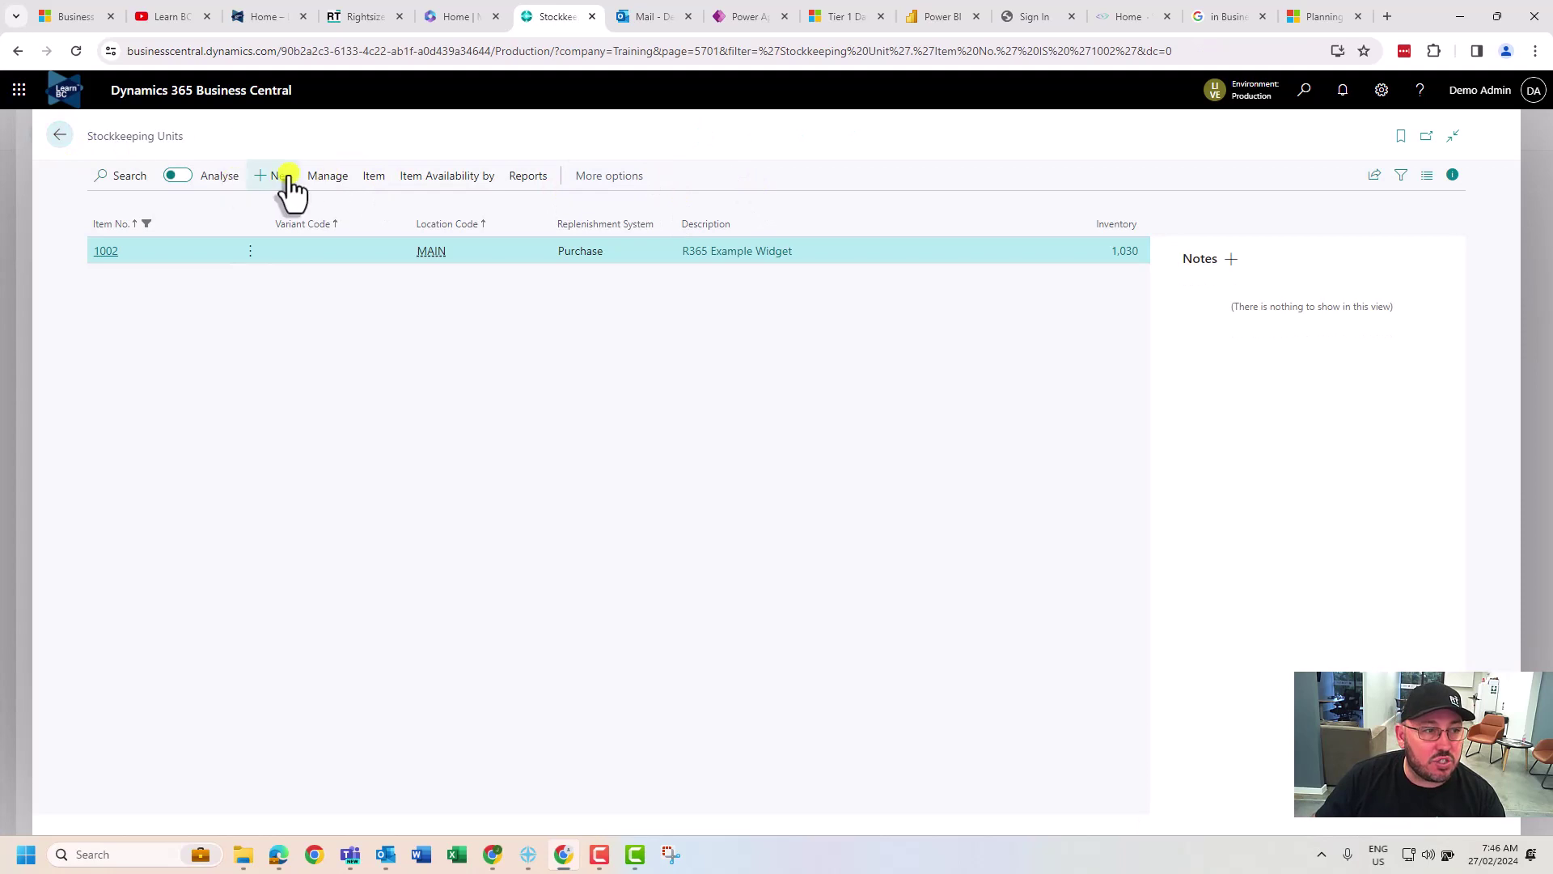
click(275, 175)
click(495, 391)
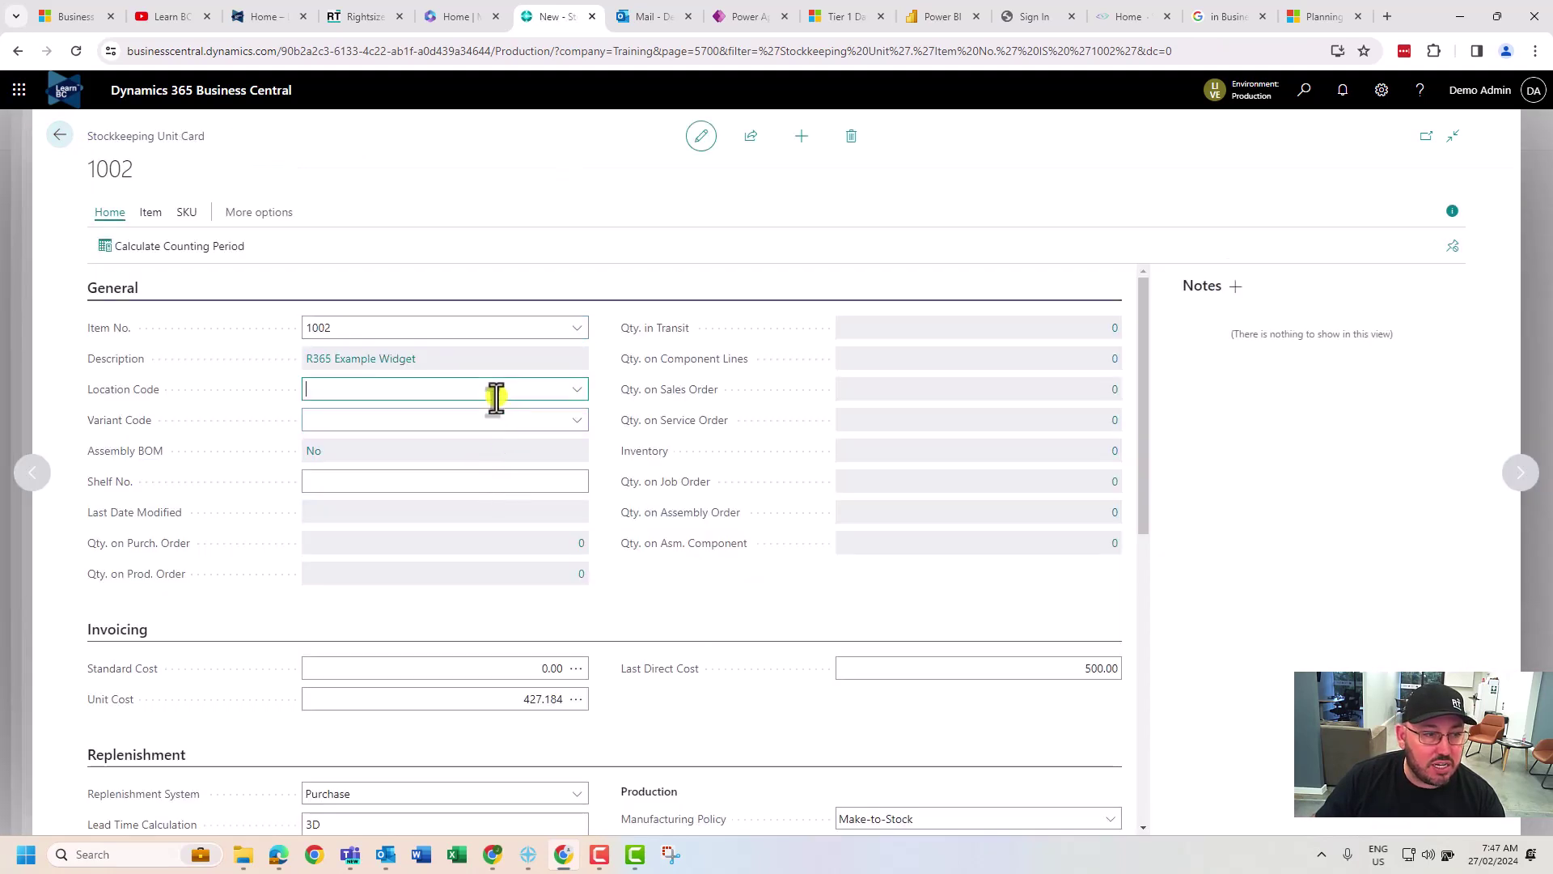
click(405, 482)
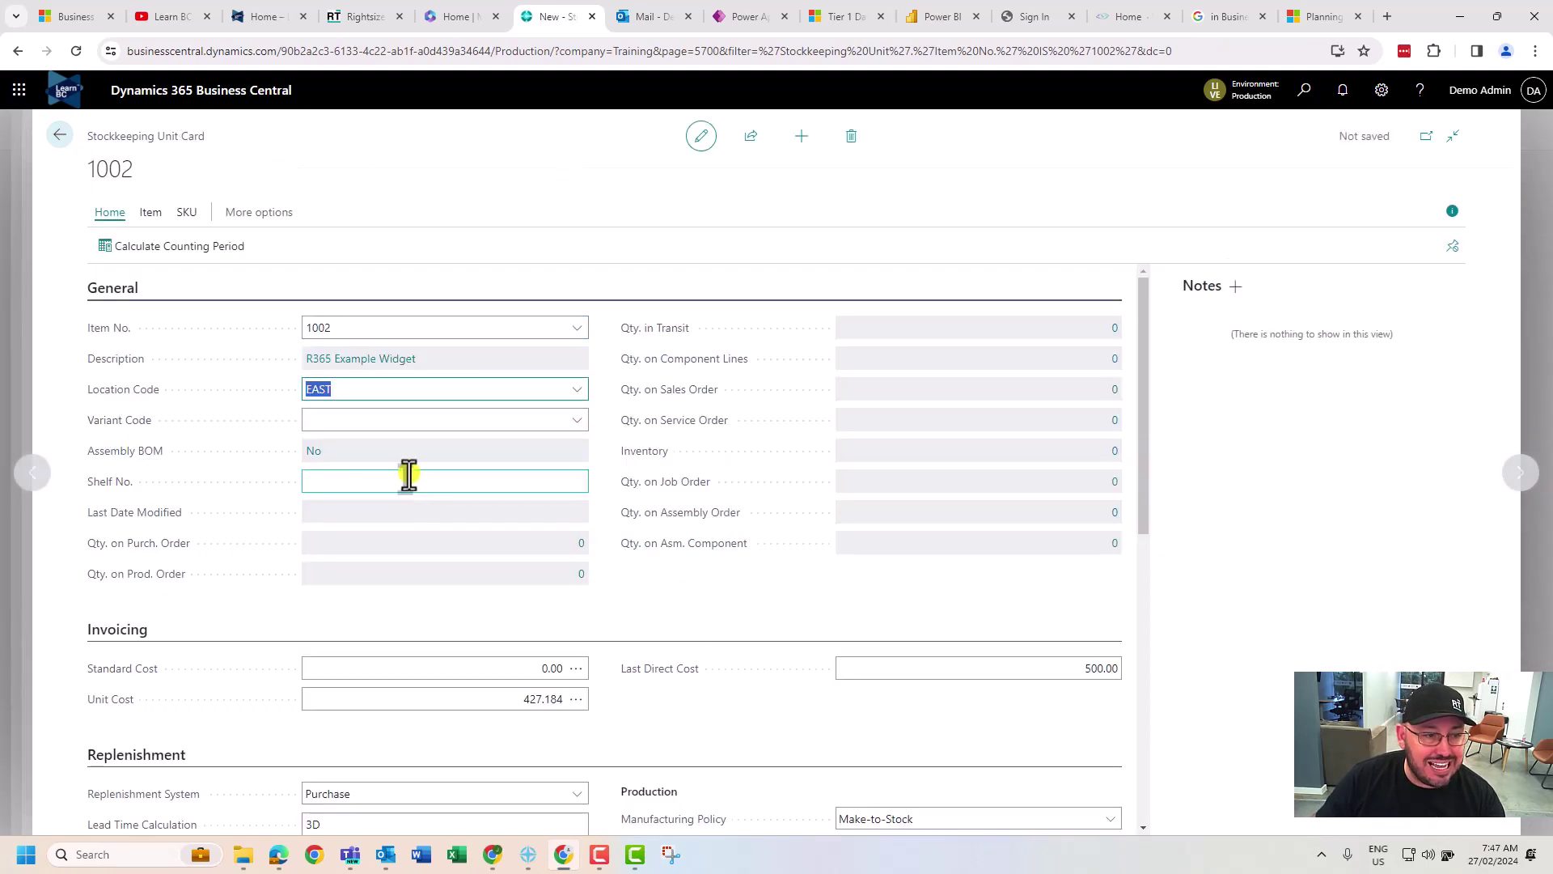
Set the EAST unit's reorder point to 2 and reorder quantity to 1
scroll(406, 498, down, 2)
scroll(408, 499, down, 4)
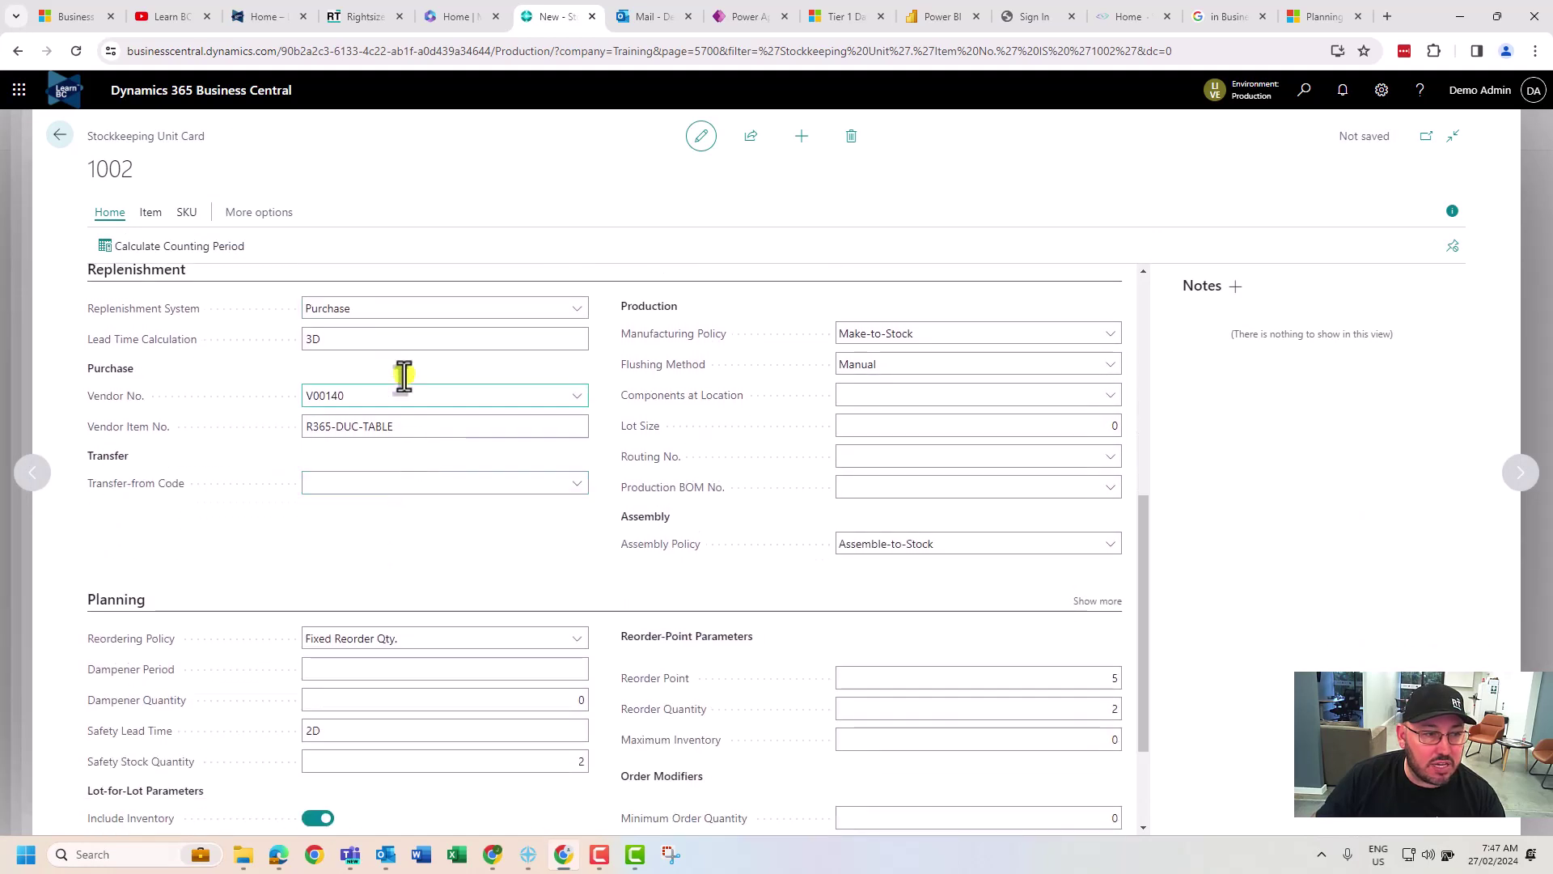
scroll(437, 494, down, 2)
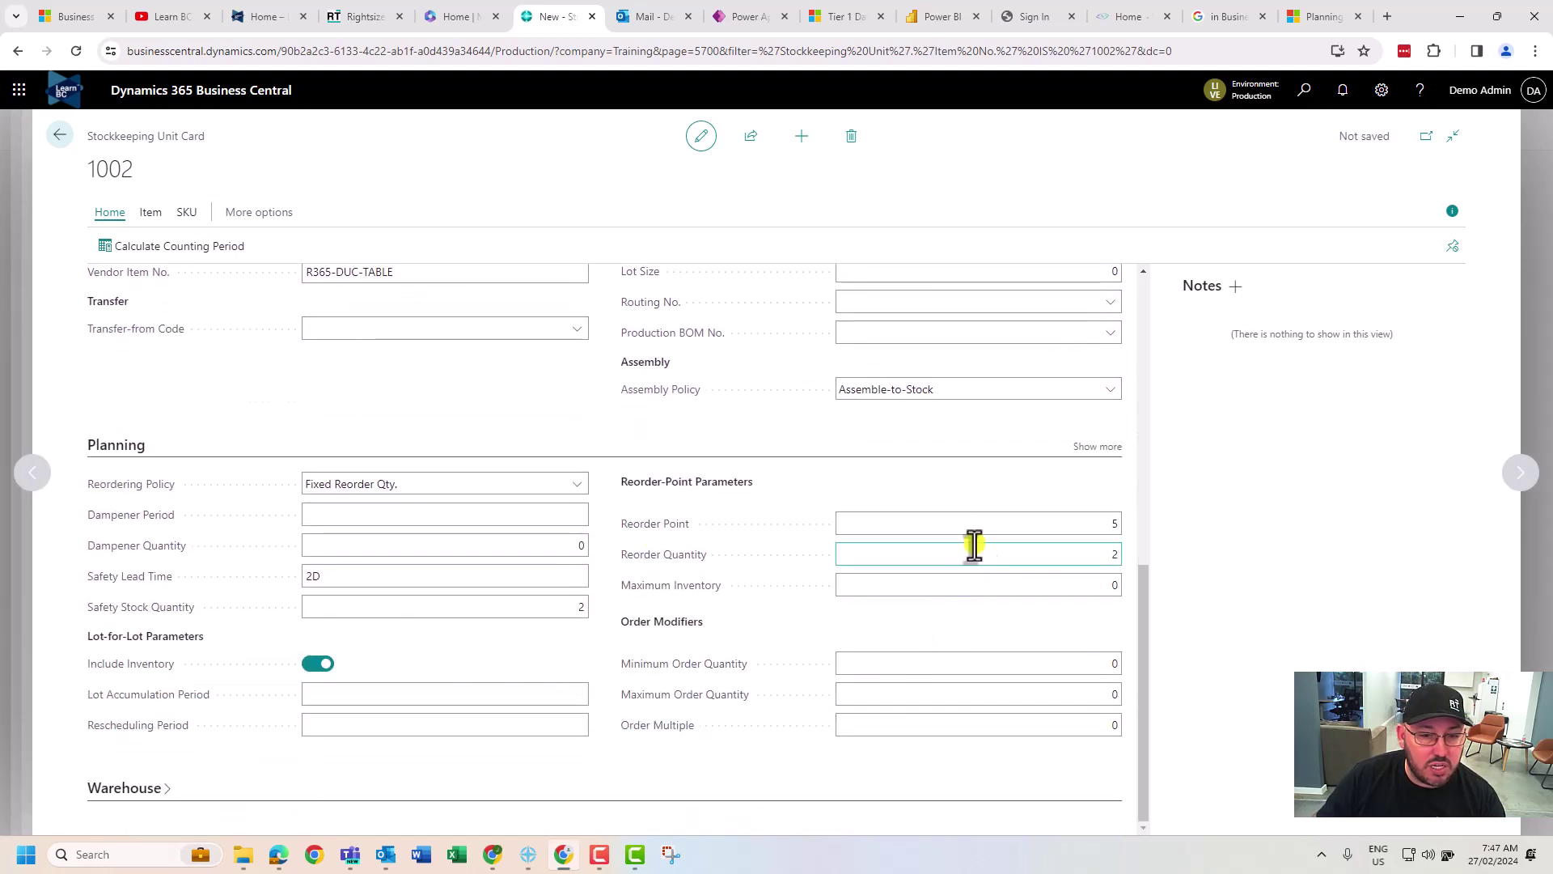
click(983, 526)
text(2)
key(Tab)
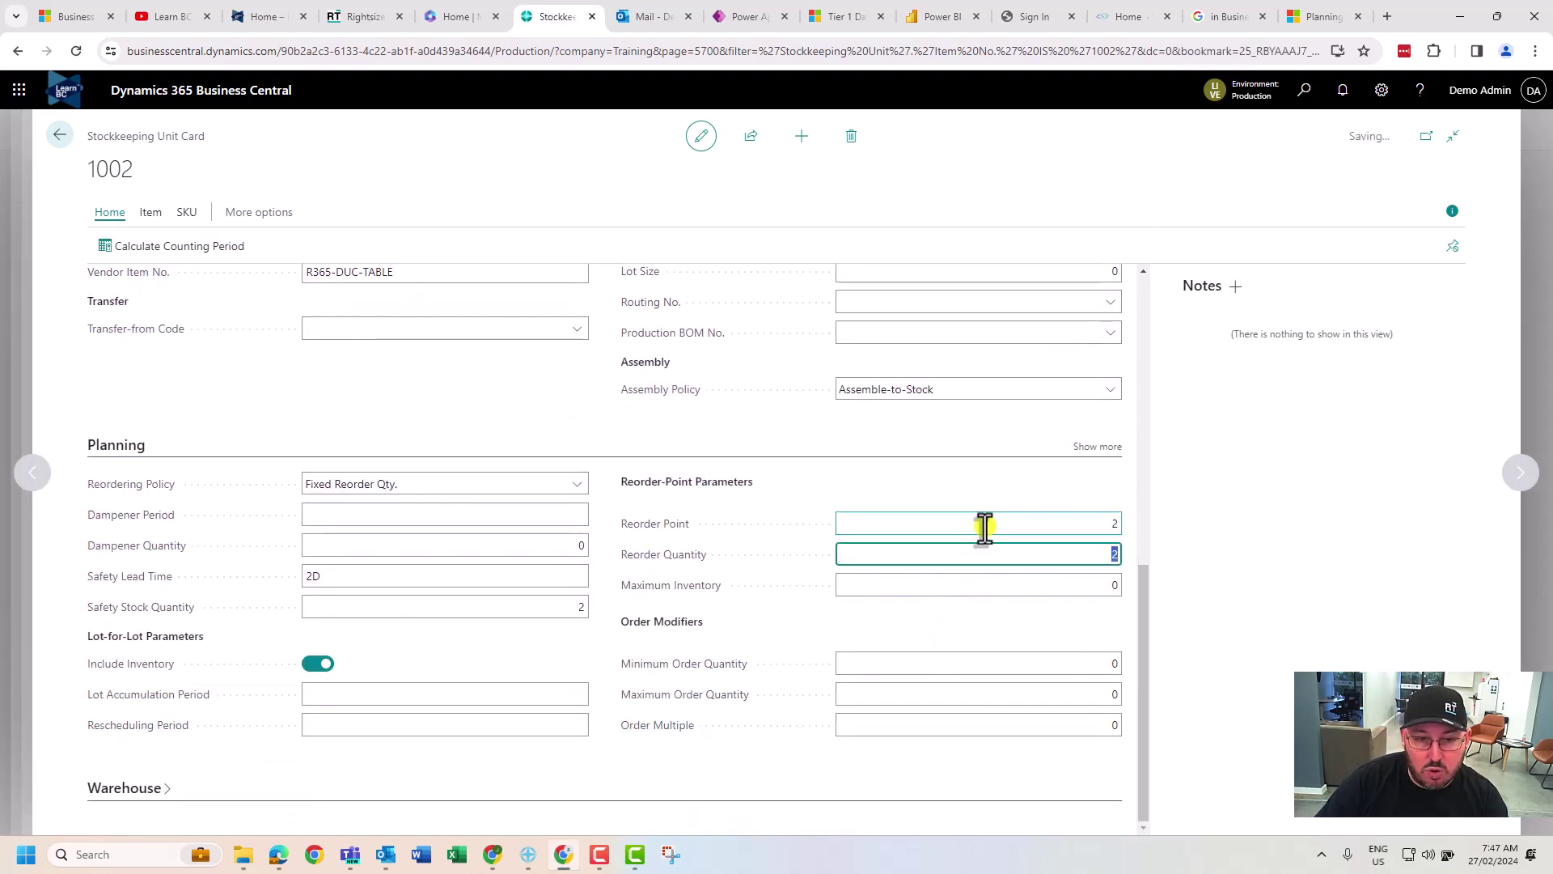
text(1)
scroll(799, 477, up, 1)
click(754, 518)
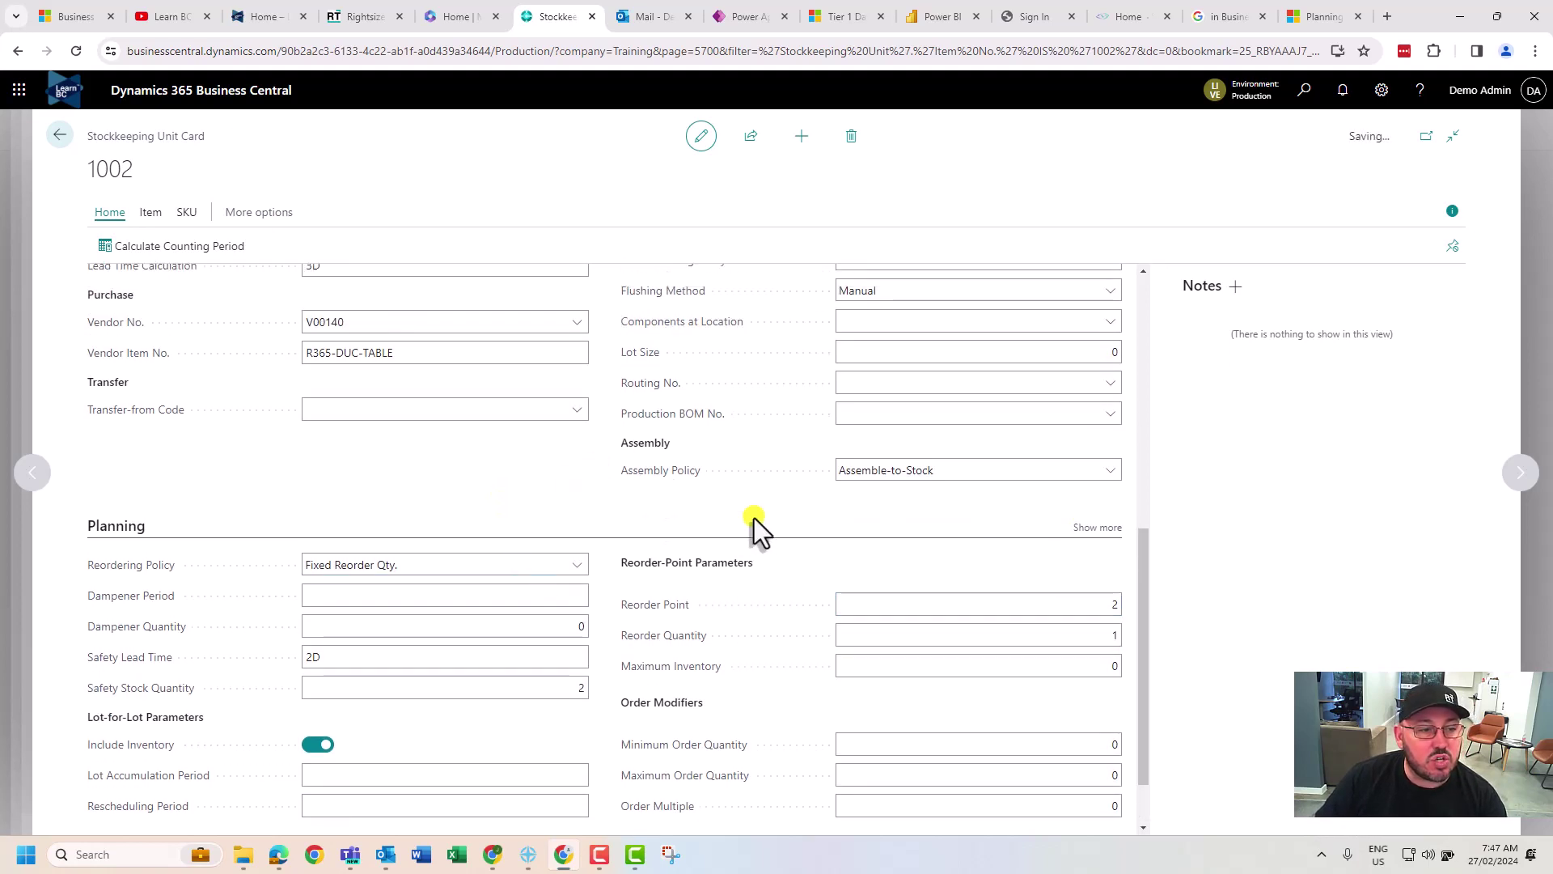
scroll(462, 538, up, 1)
scroll(464, 540, down, 2)
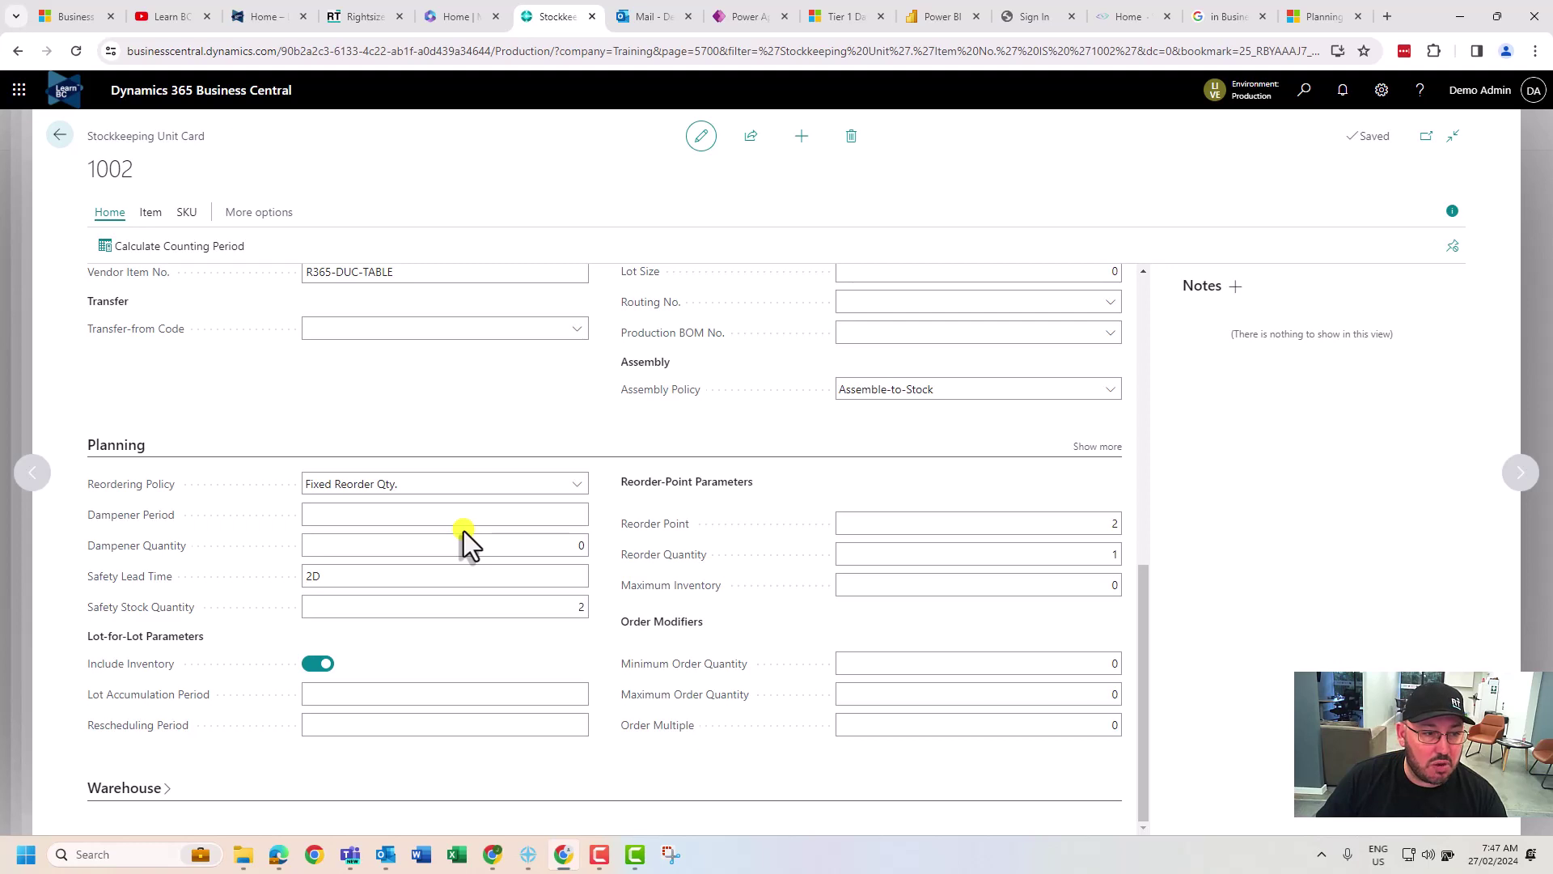
scroll(464, 531, up, 2)
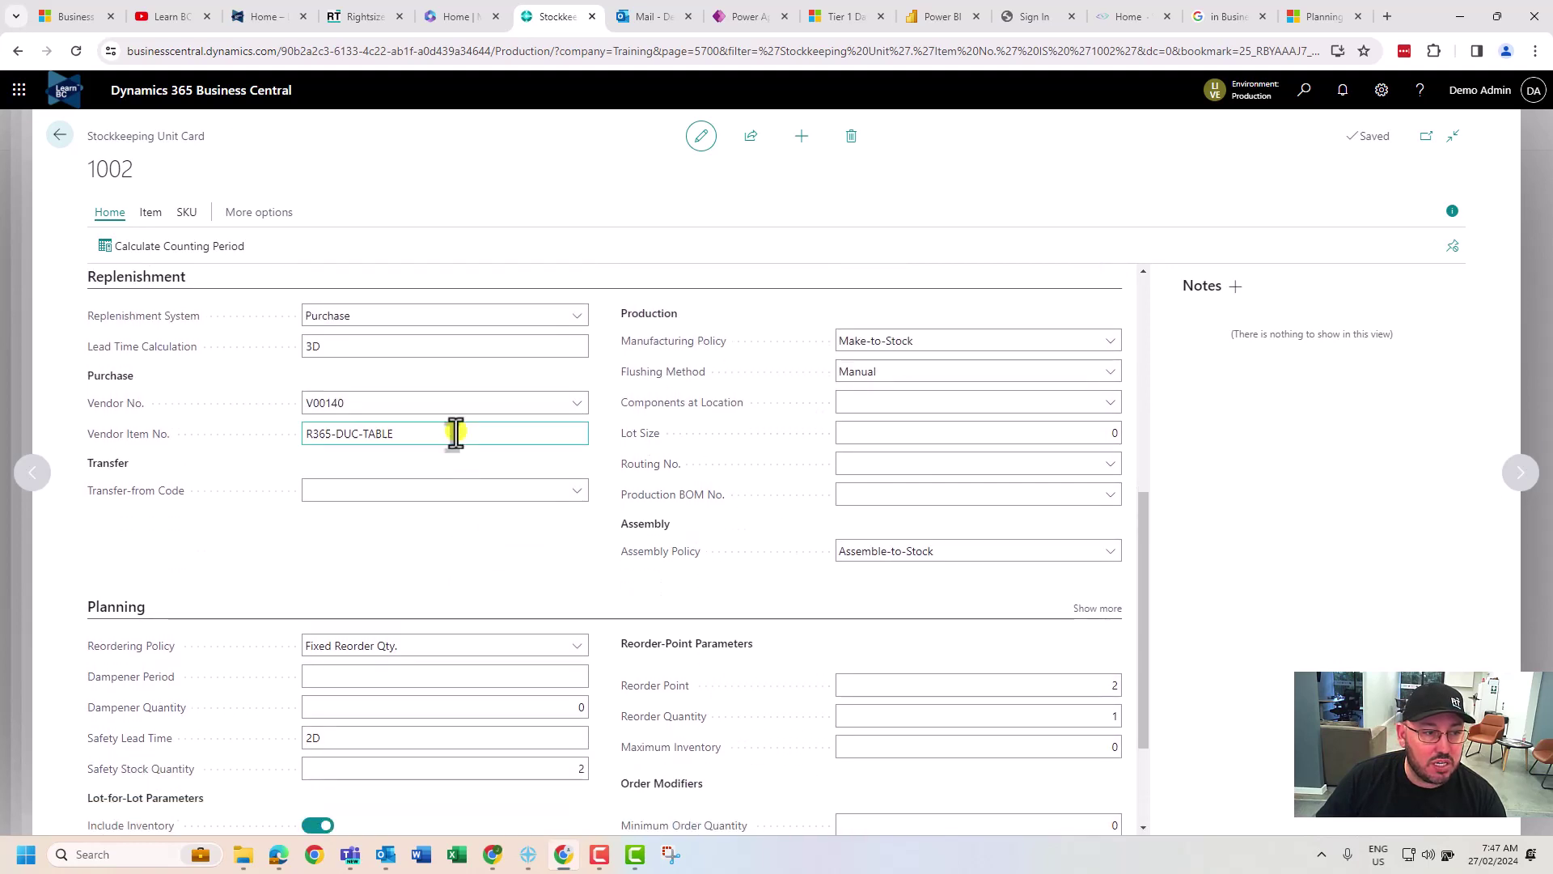
Set replenishment system to Transfer with transfer-from code MAIN, and save
click(459, 316)
click(444, 364)
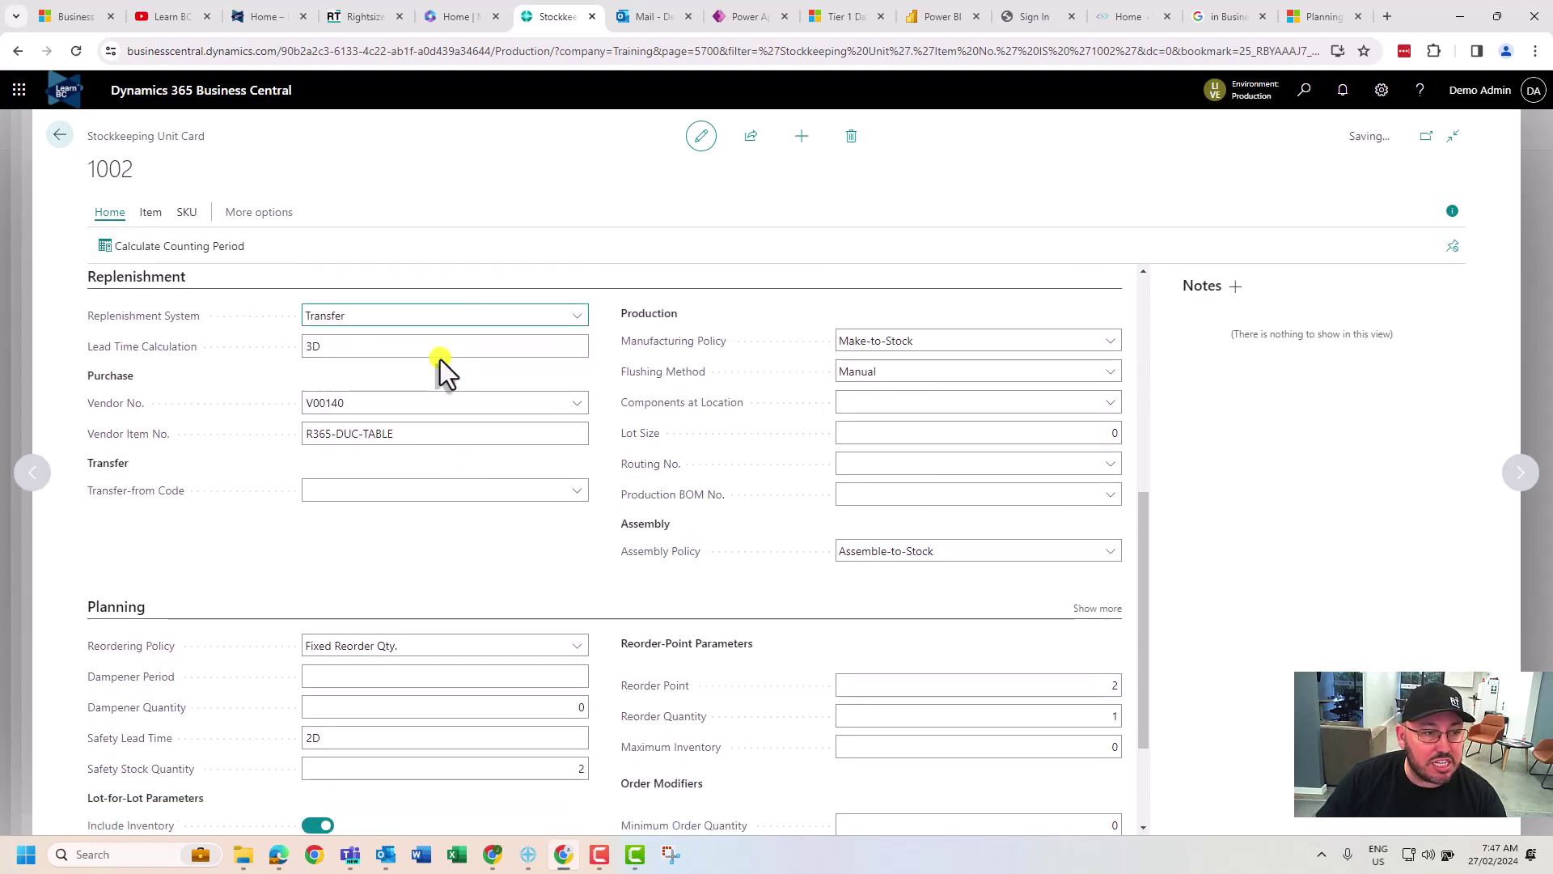
click(456, 311)
click(456, 309)
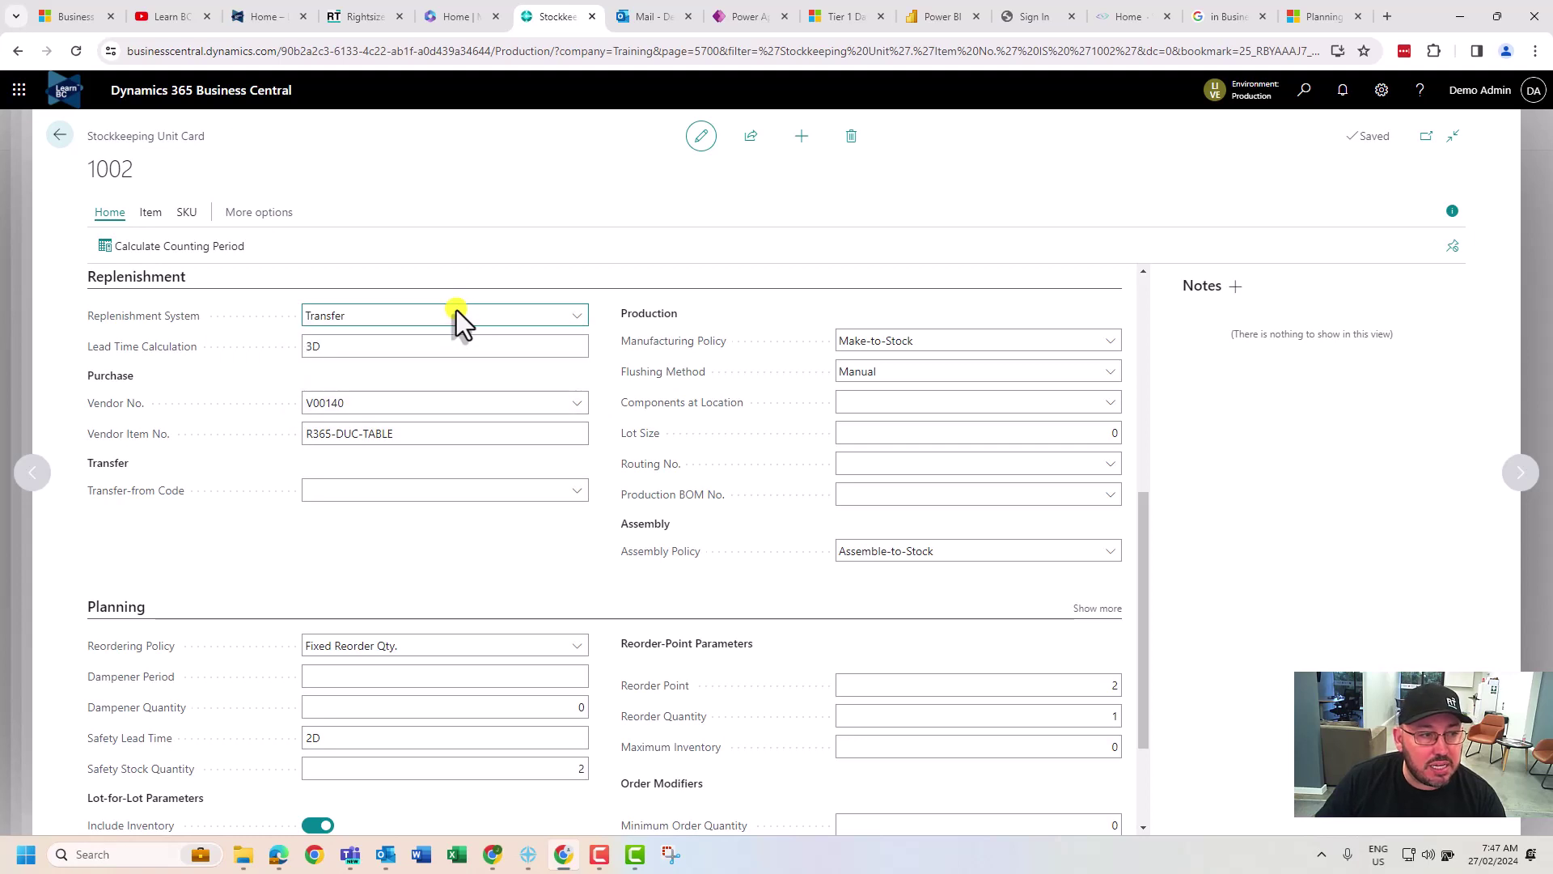
click(478, 490)
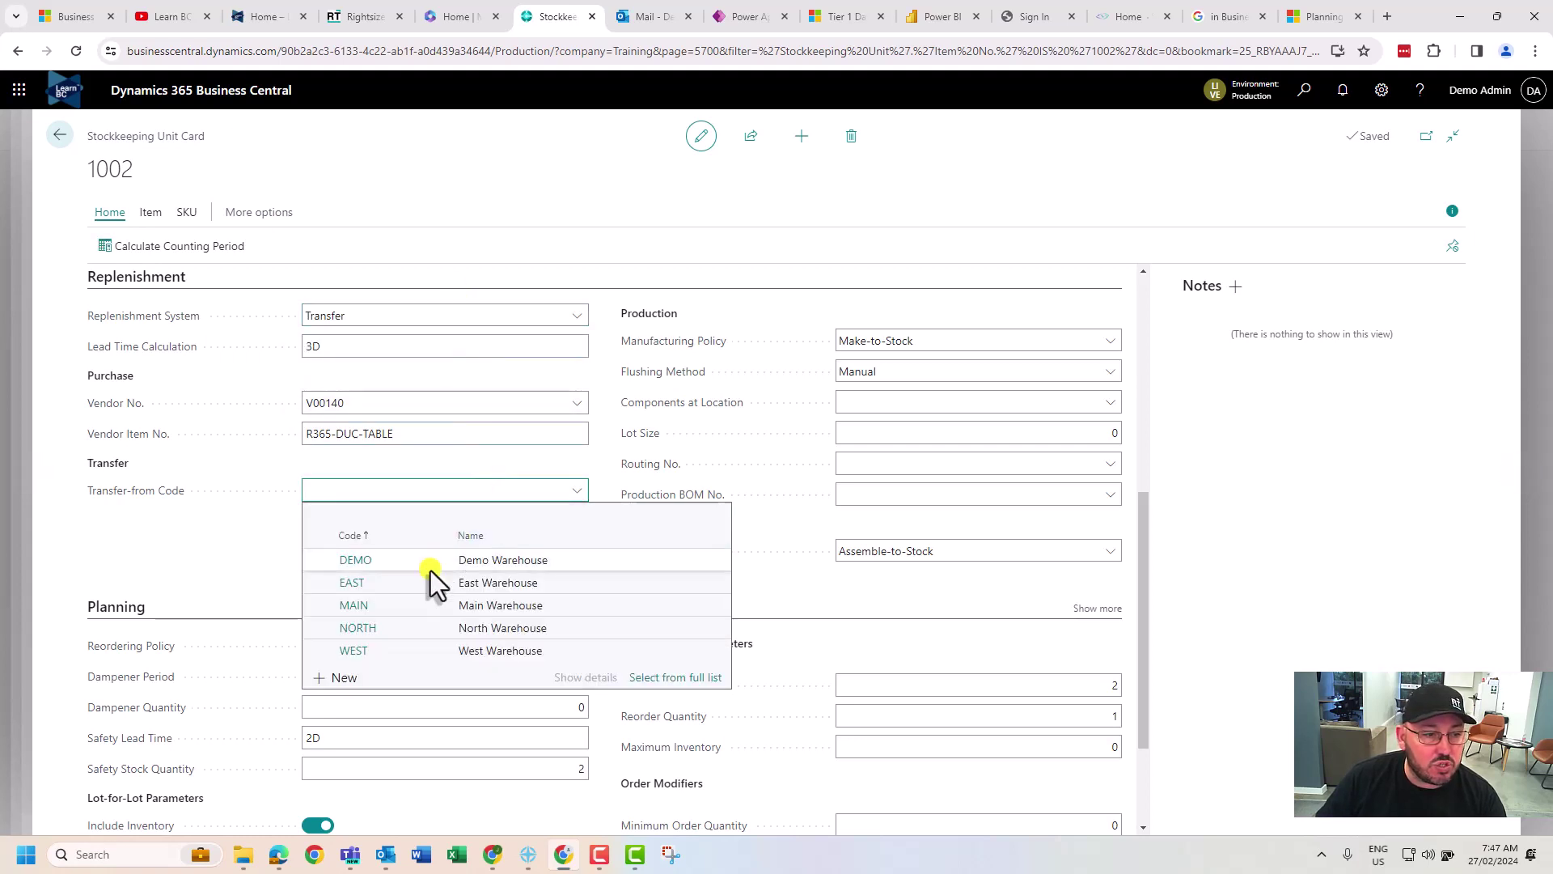
click(401, 604)
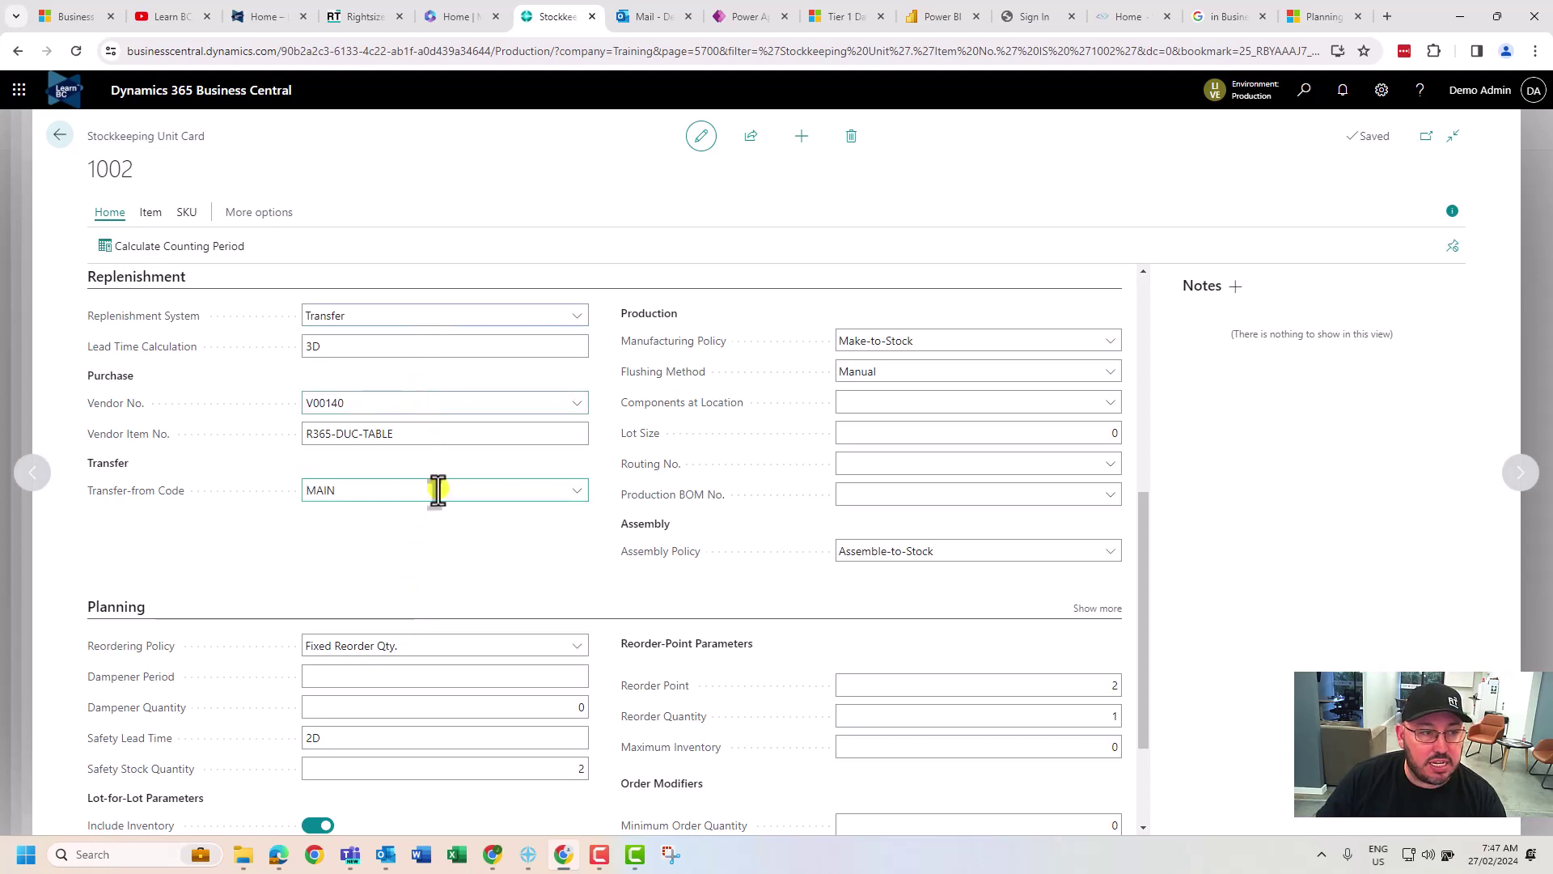
click(392, 400)
click(368, 490)
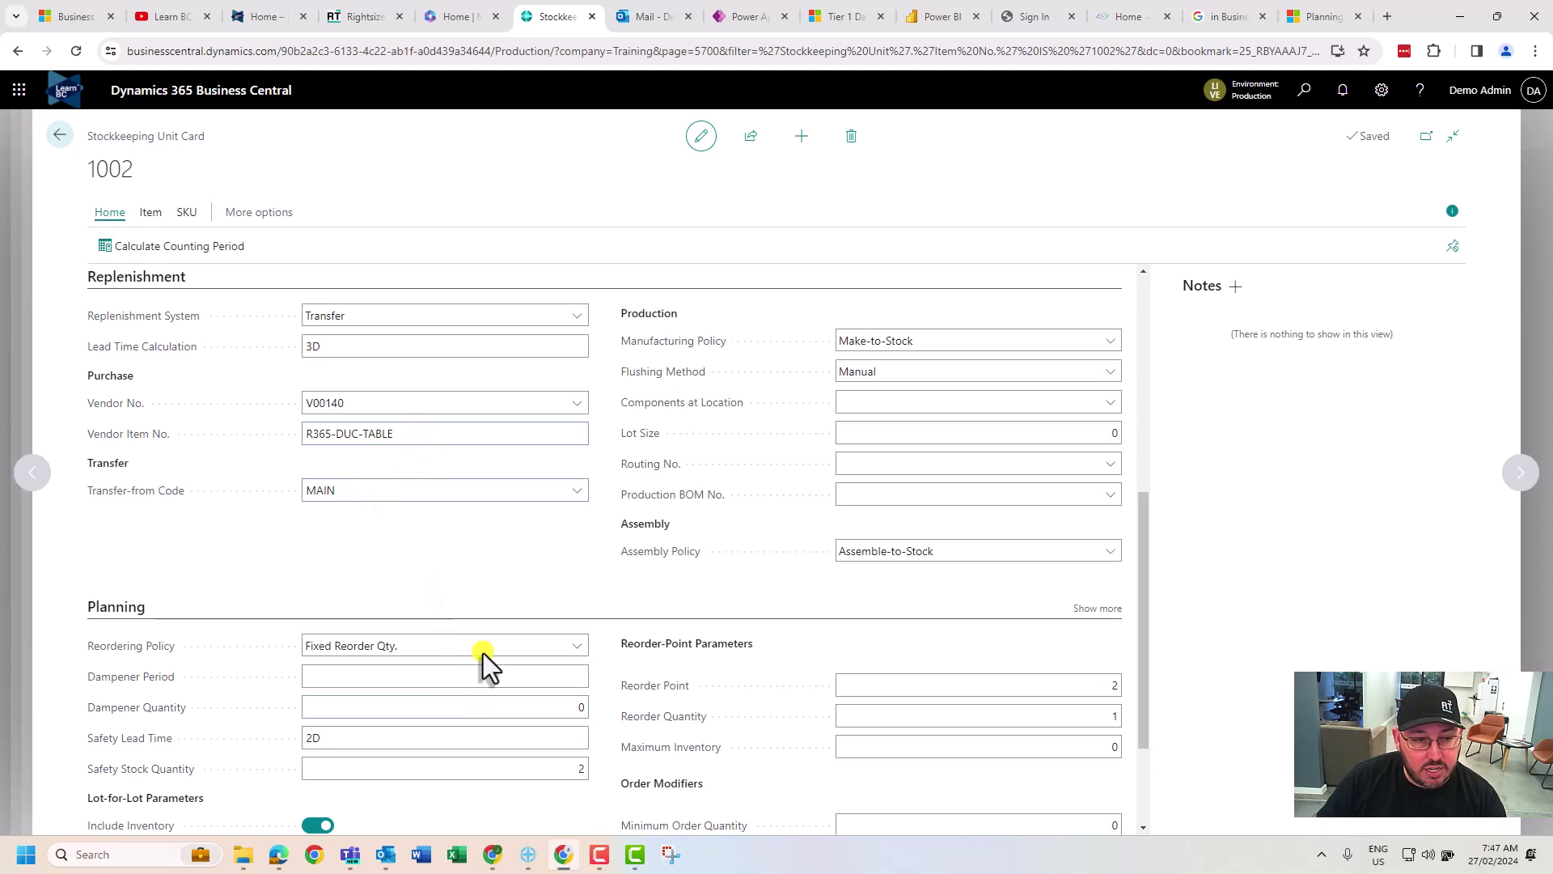
click(991, 709)
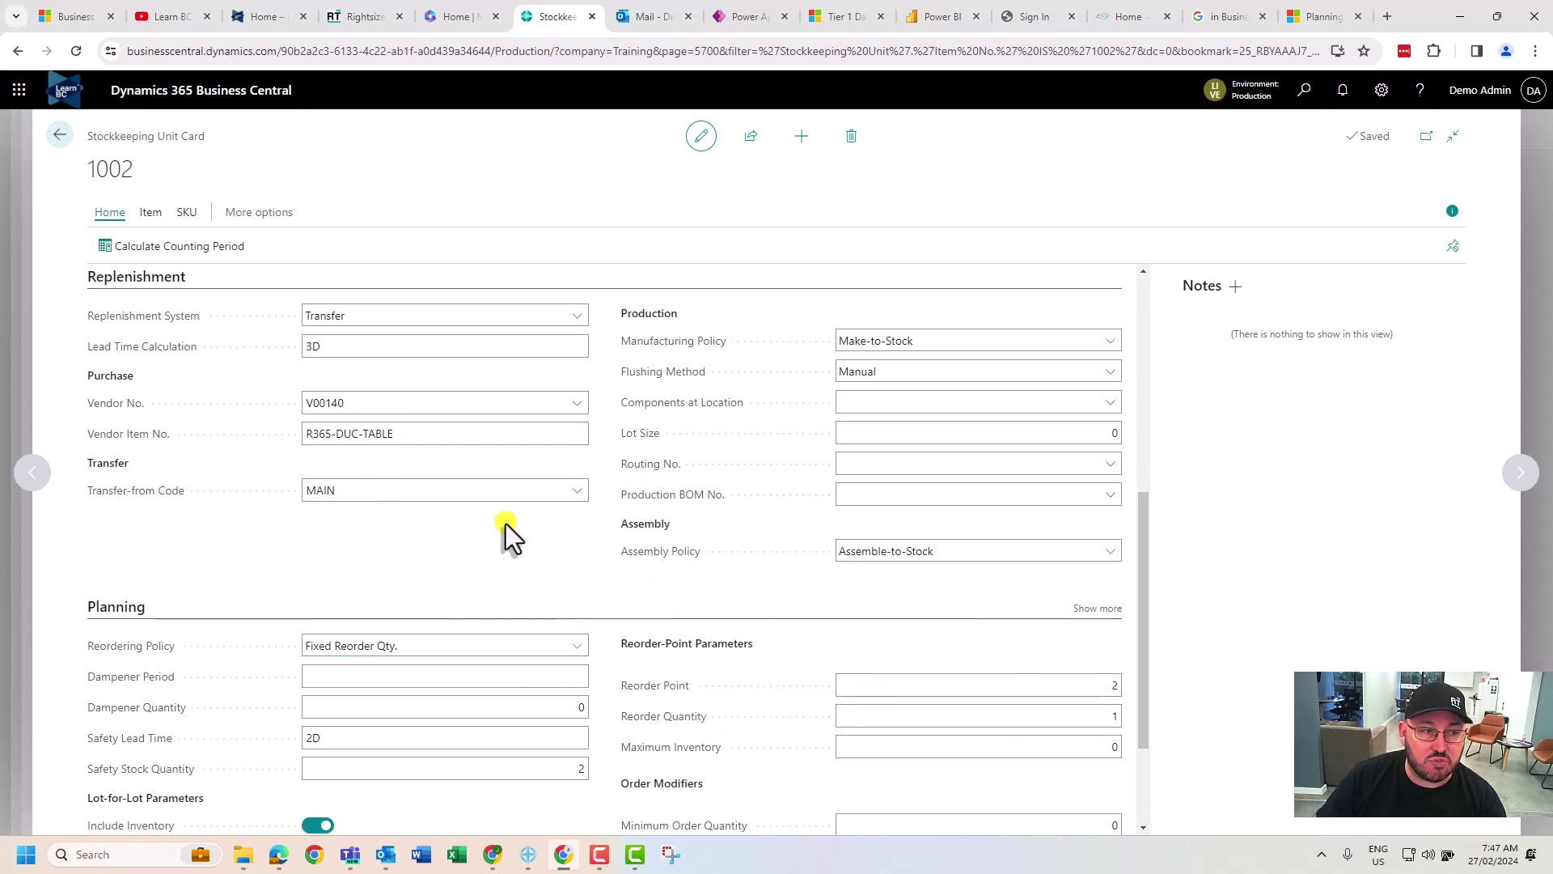
Go back through the Stockkeeping Units list to the 1002 R365 Example Widget item card
scroll(495, 618, up, 5)
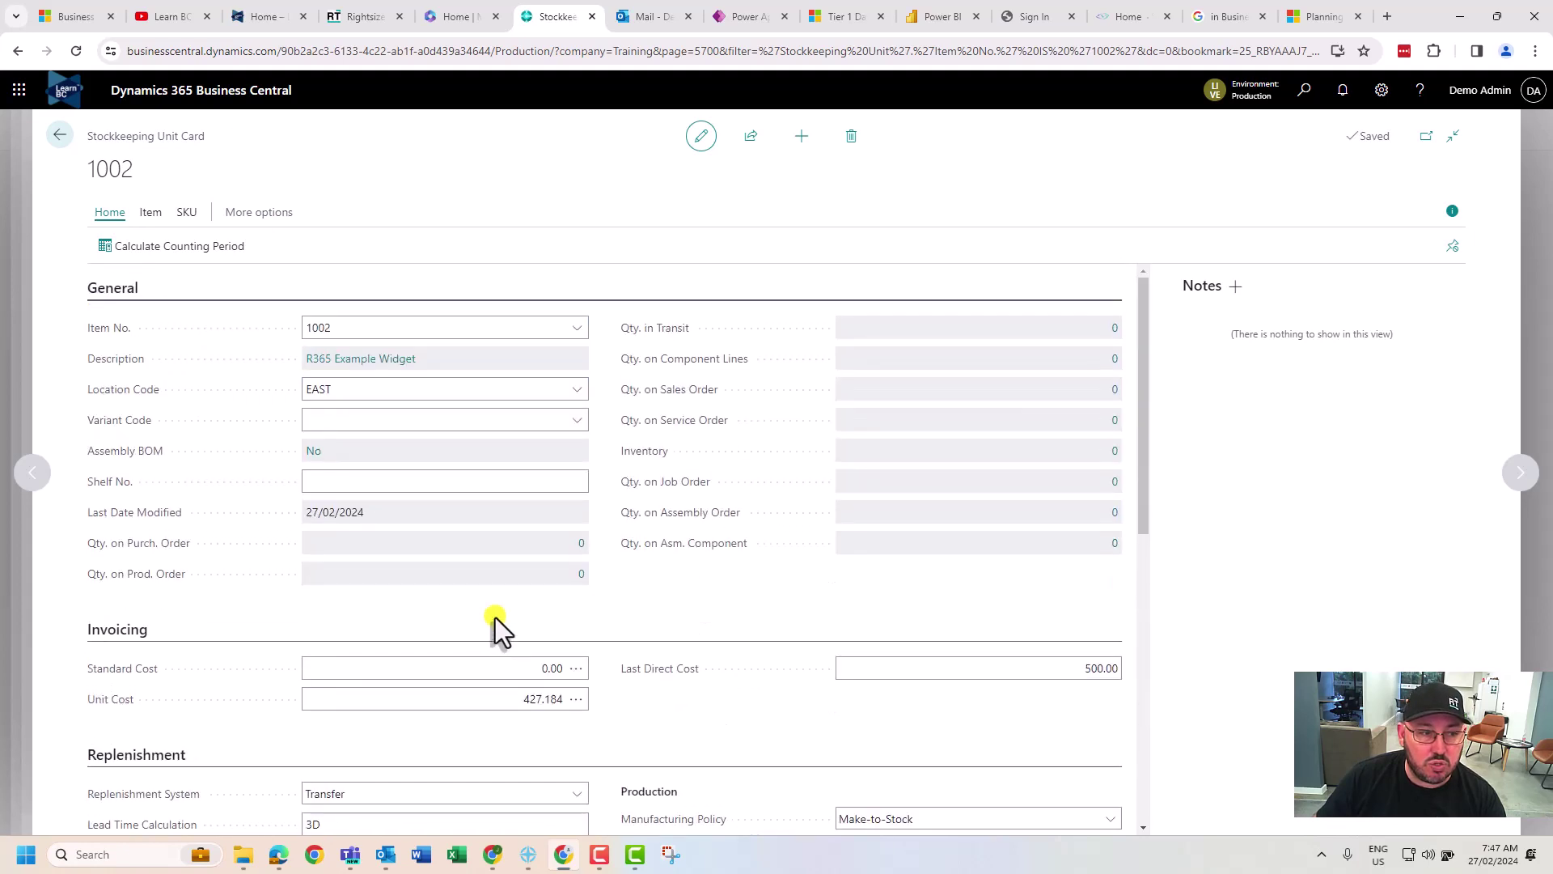
click(60, 135)
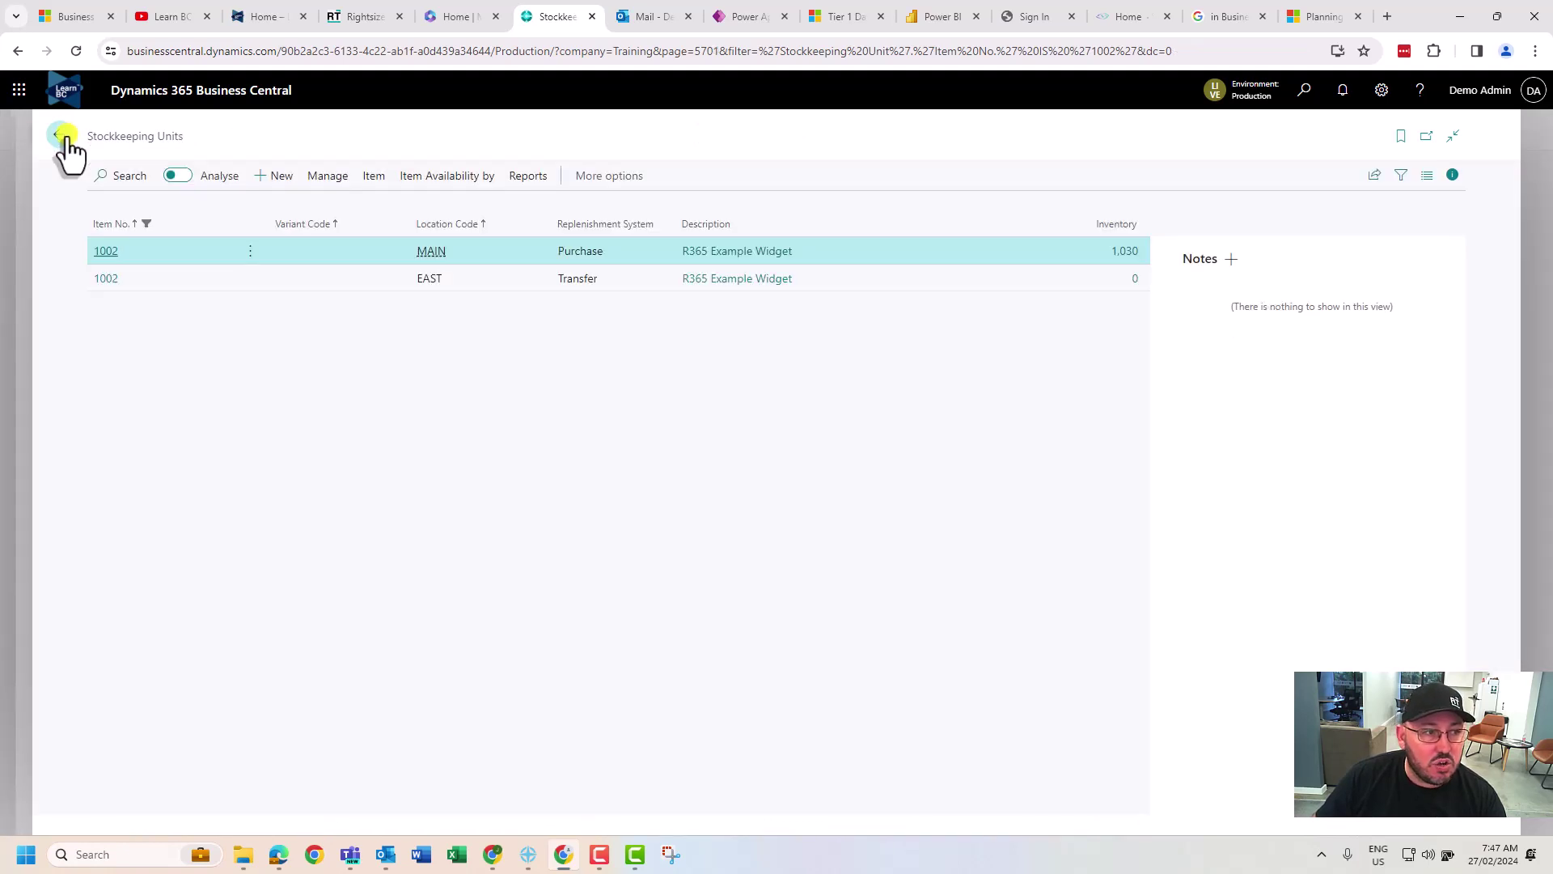
click(60, 135)
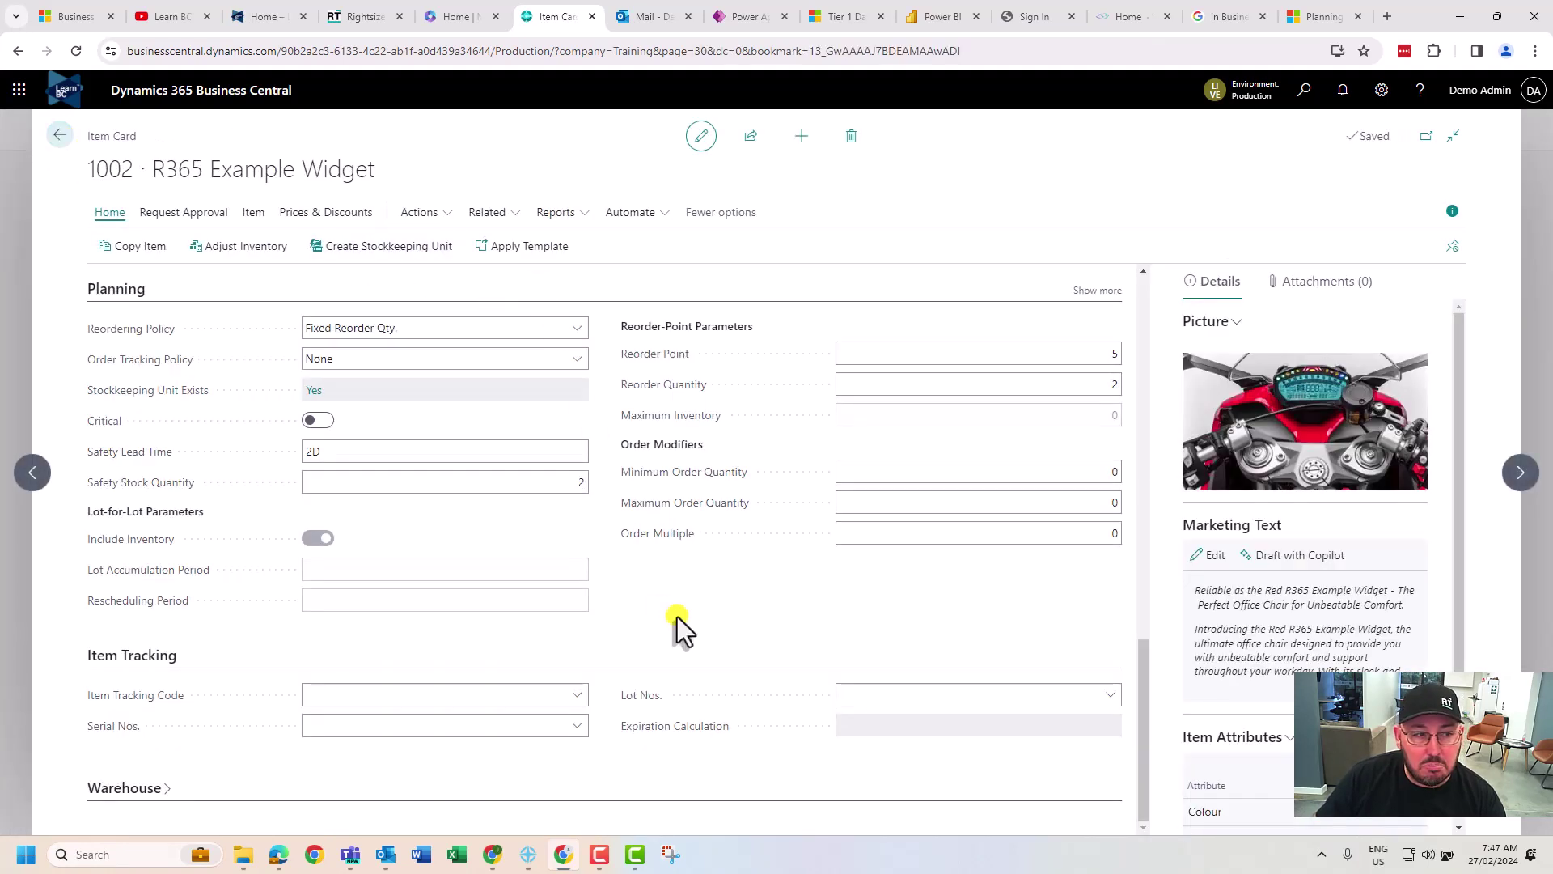
scroll(680, 613, up, 5)
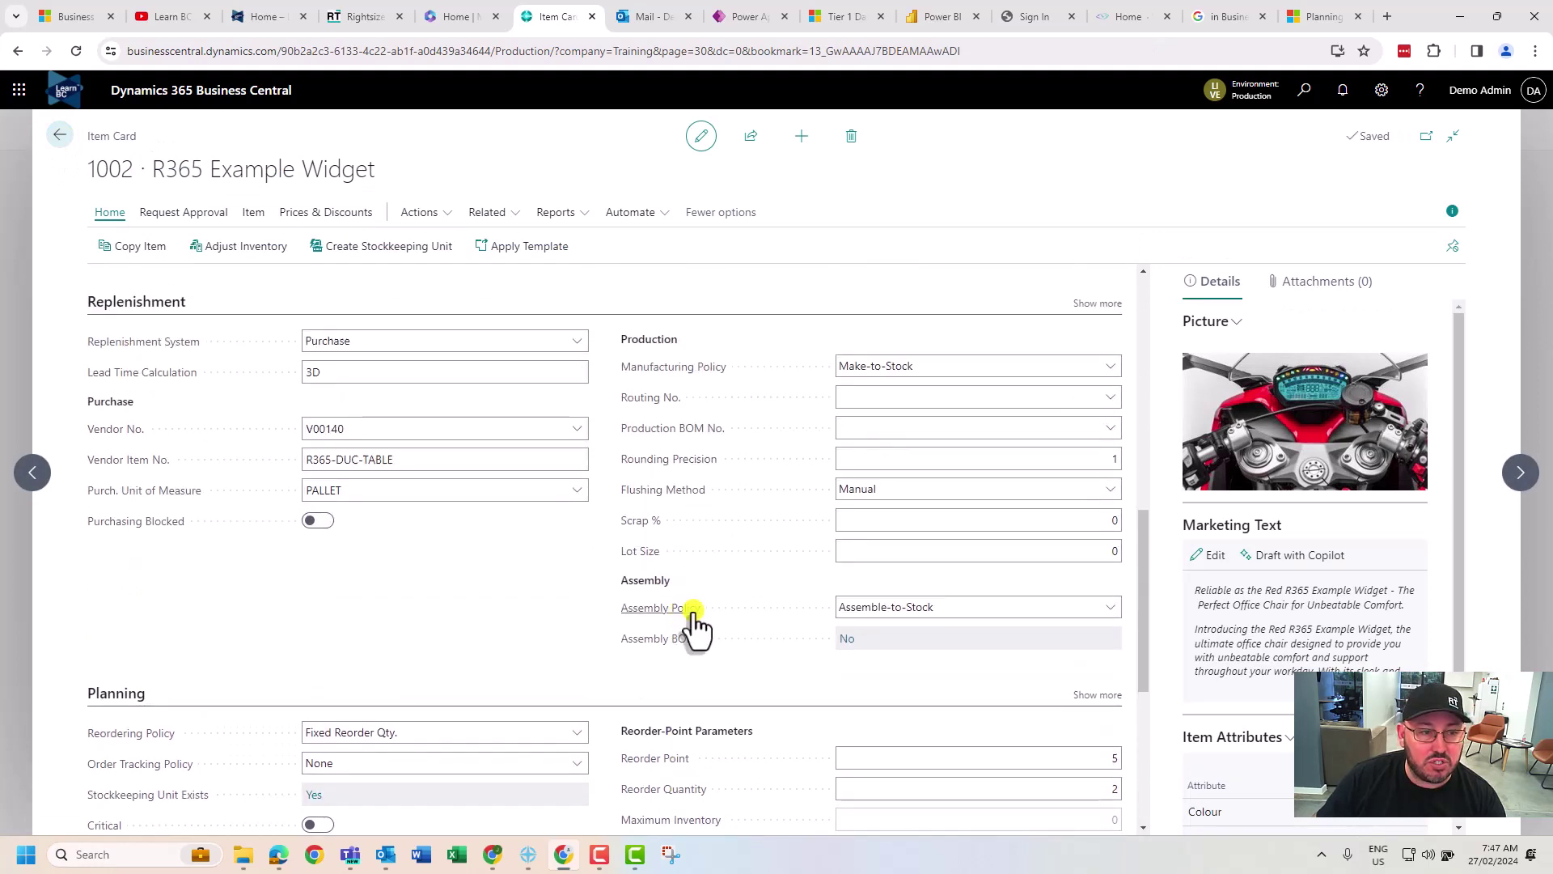
scroll(694, 623, down, 2)
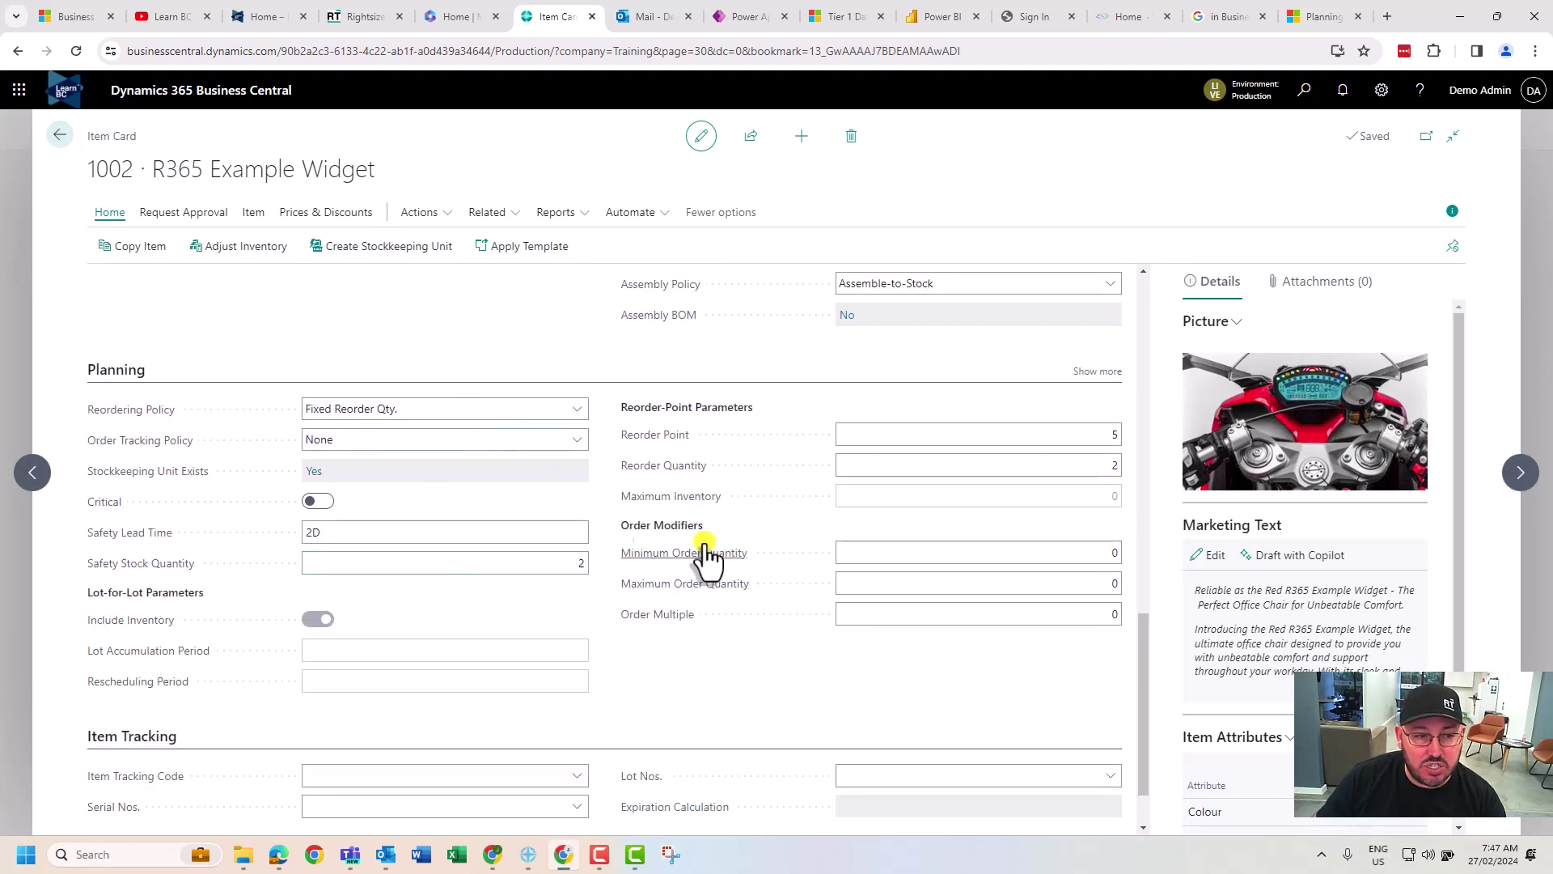
scroll(736, 634, up, 3)
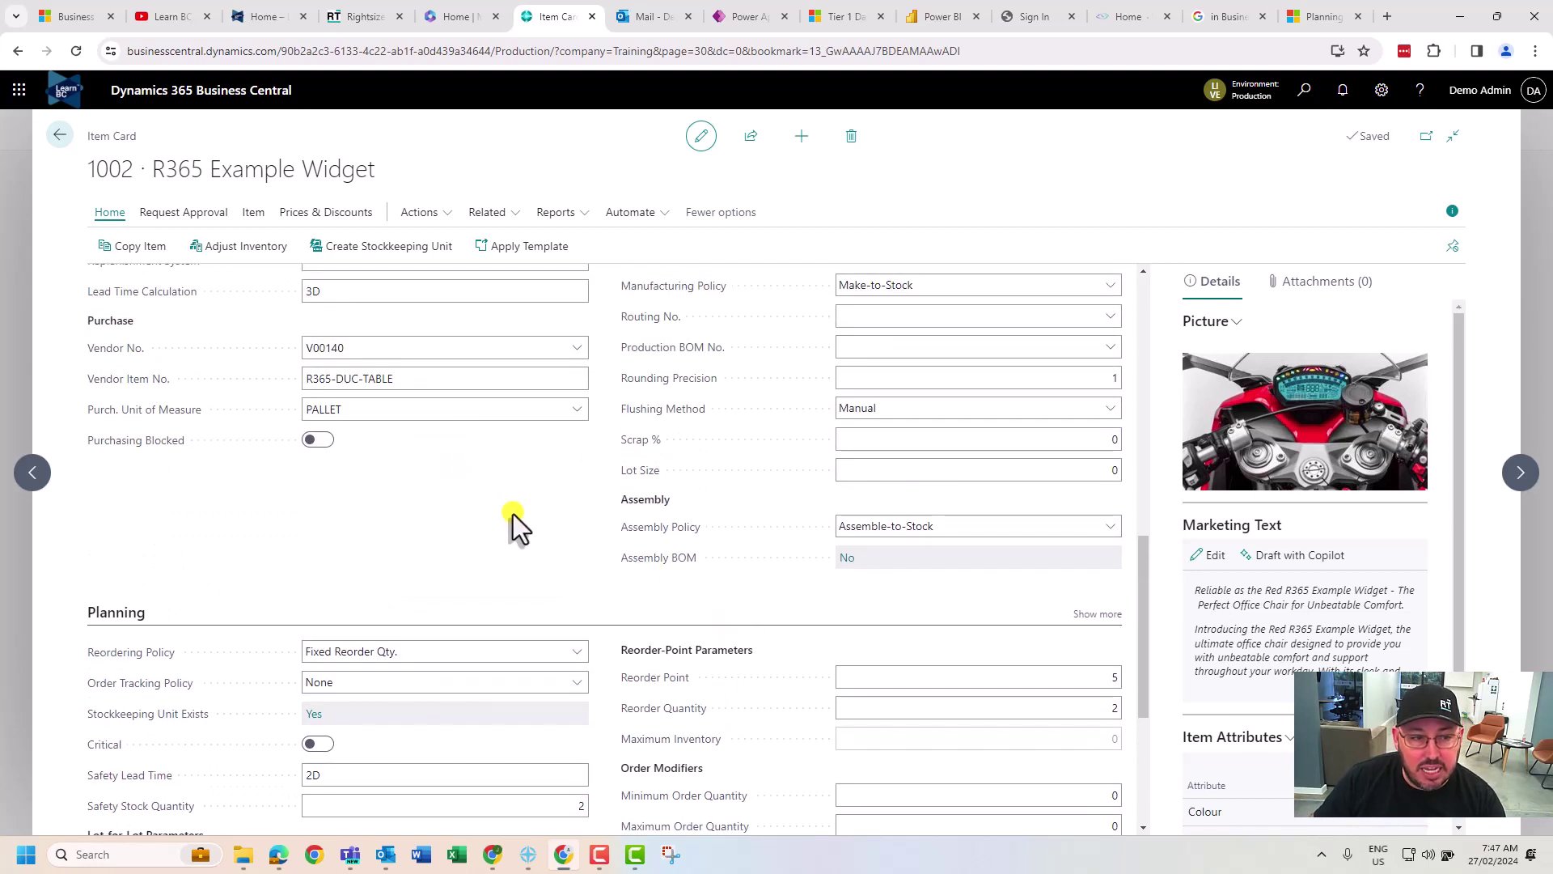
Search 'planning work' and open Planning Worksheets
click(1302, 92)
text(planning work)
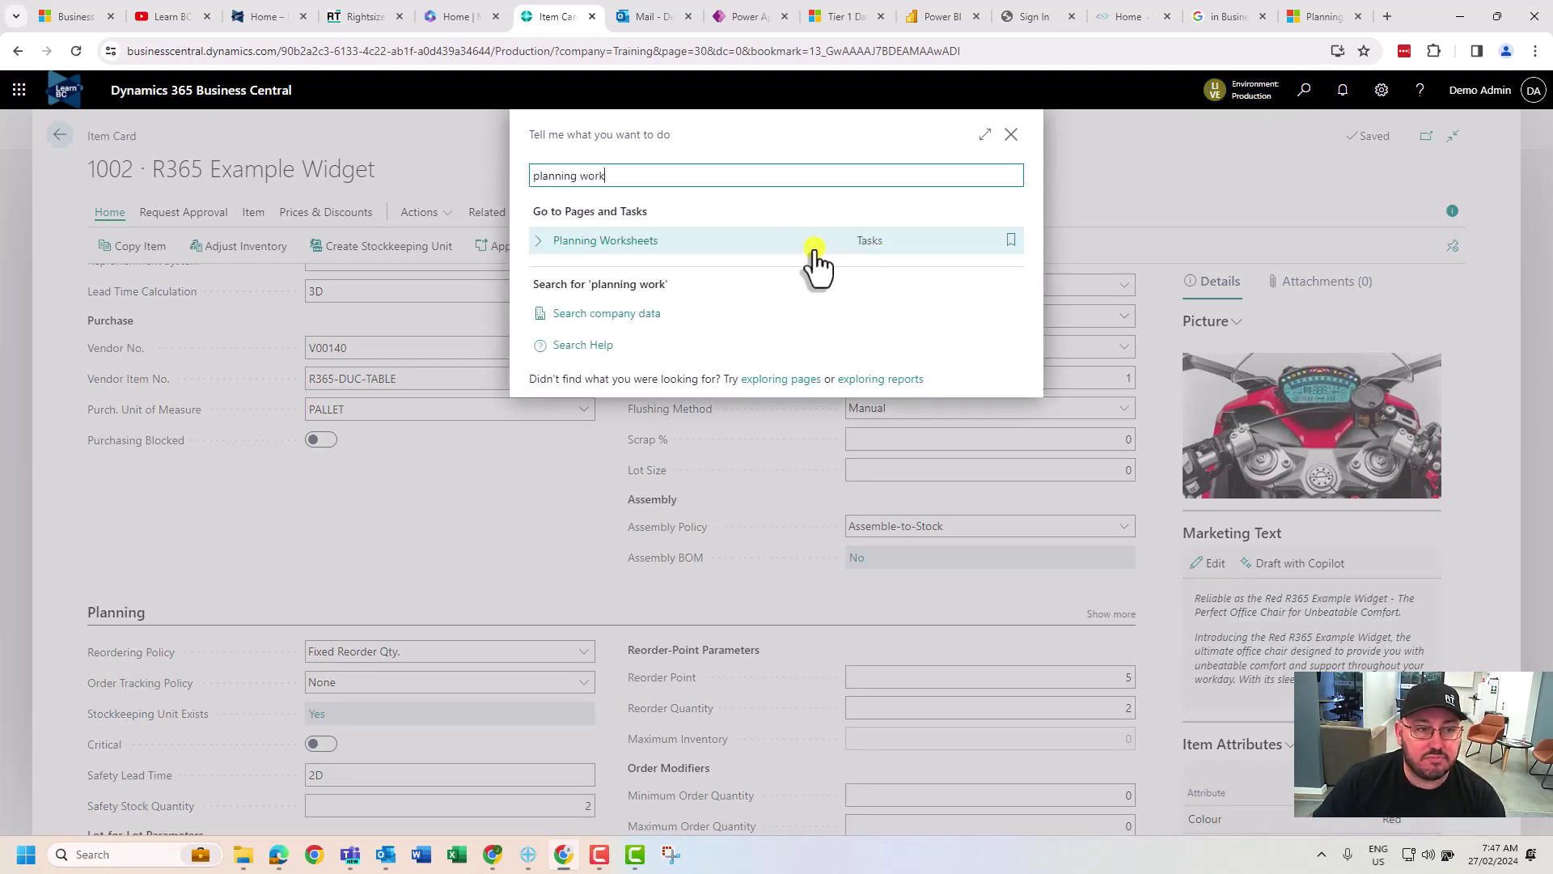
click(692, 241)
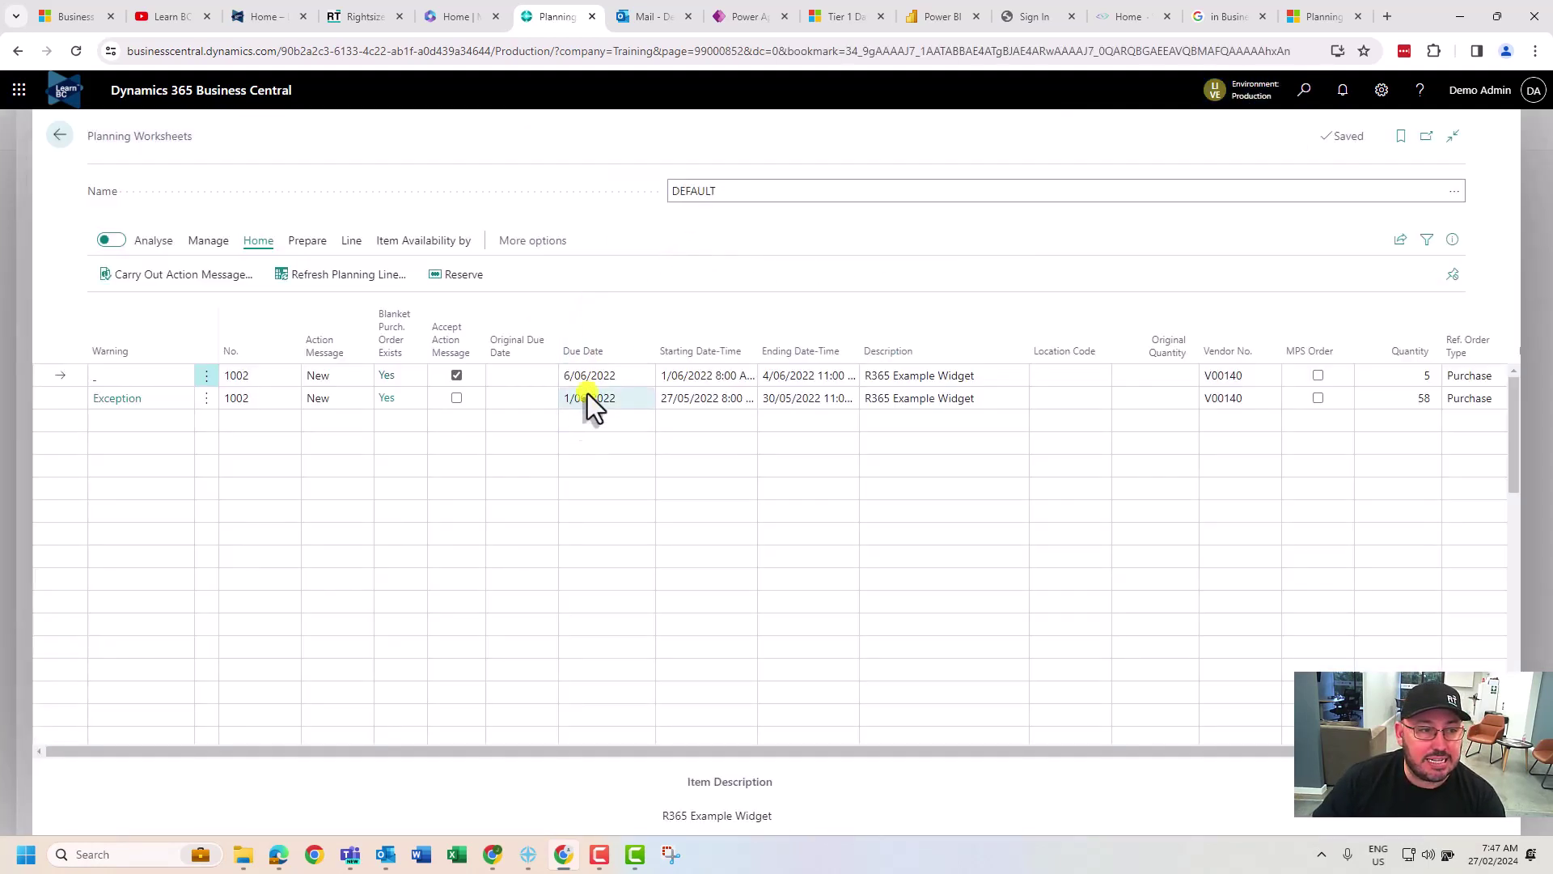